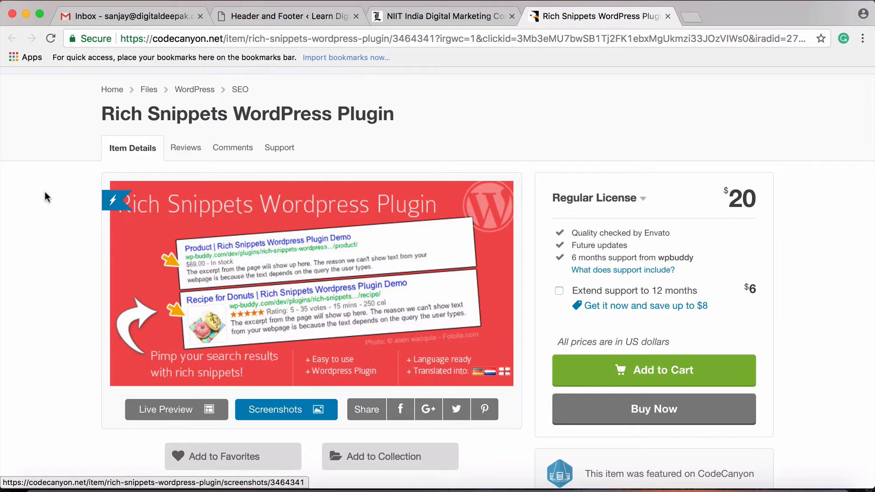
Step: Highlight the codecanyon.net domain and examine the Rich Snippets WordPress Plugin item page
click(154, 37)
drag(154, 36, 223, 38)
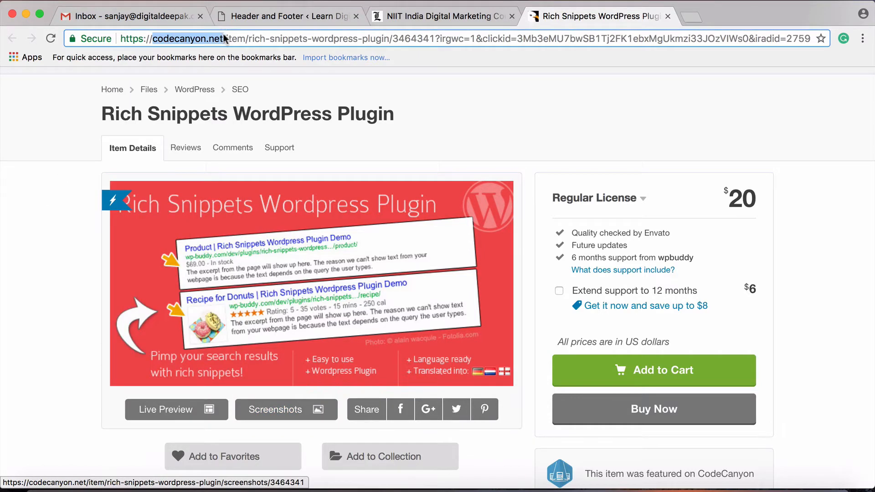
click(62, 183)
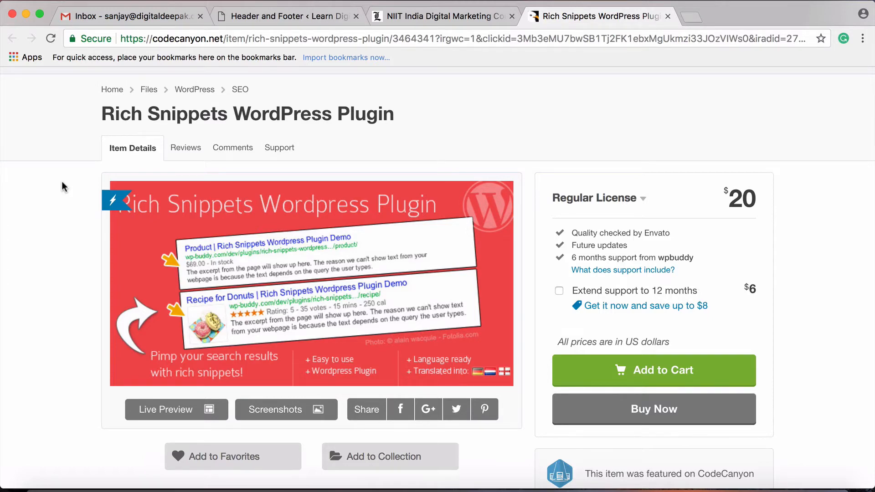
scroll(62, 181, down, 2)
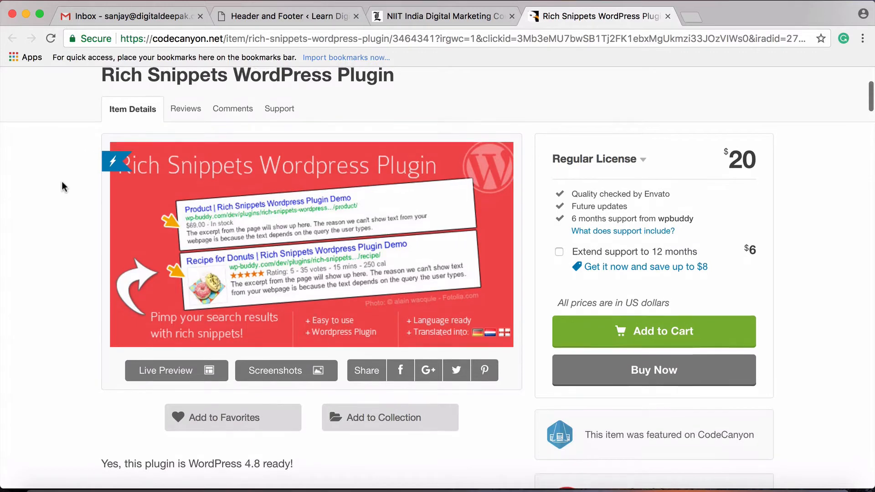
scroll(45, 199, down, 1)
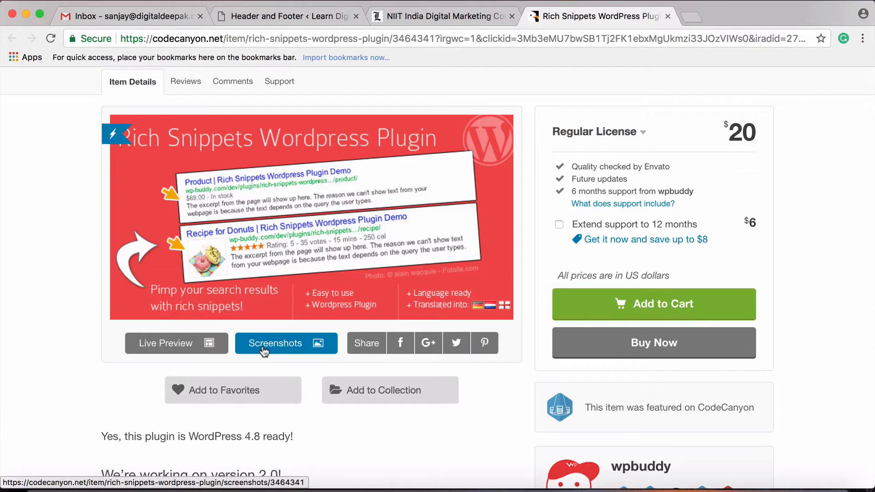
Step: Open the Rich Snippets plugin's screenshots and review the list of available shortcodes in the first one
click(263, 349)
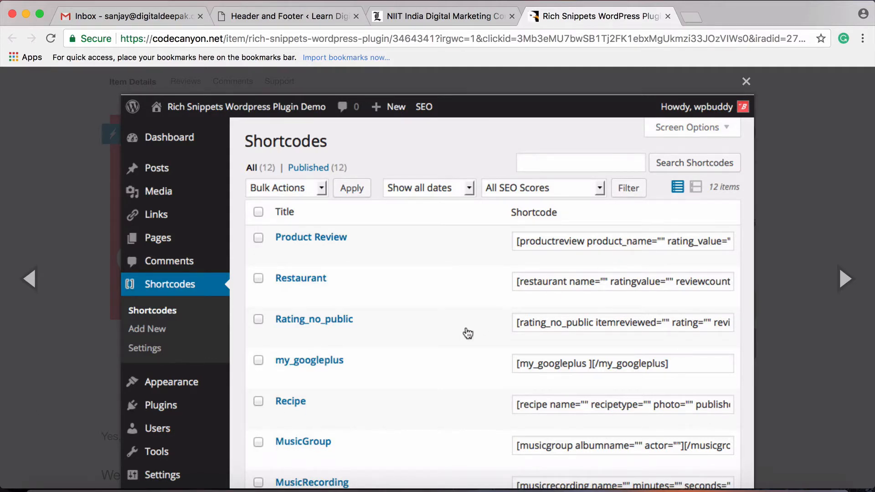
scroll(466, 332, down, 1)
scroll(467, 333, down, 3)
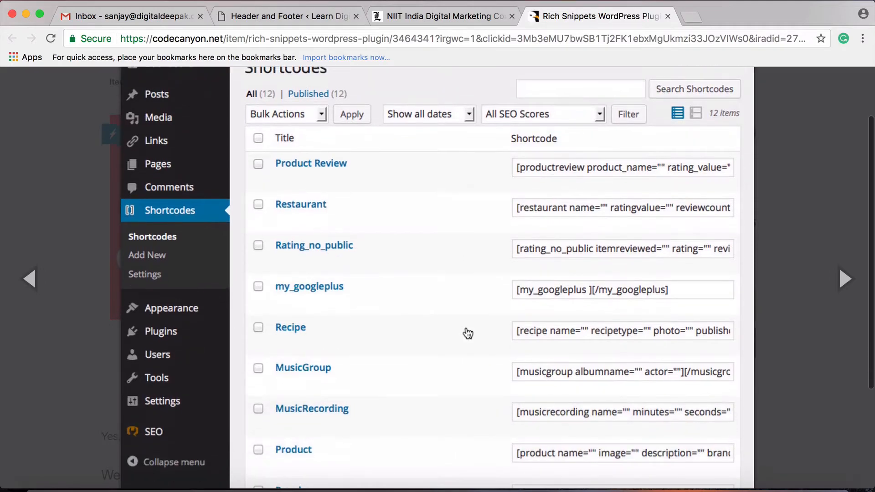
scroll(392, 229, down, 3)
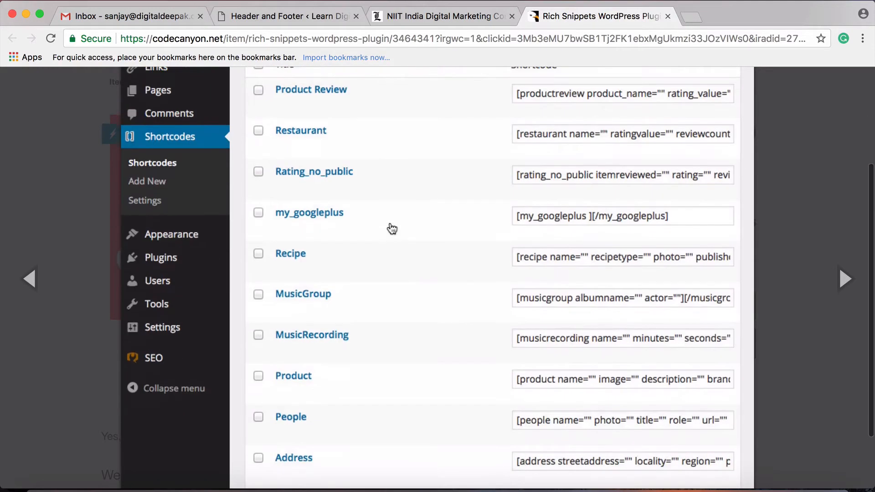
scroll(403, 199, down, 3)
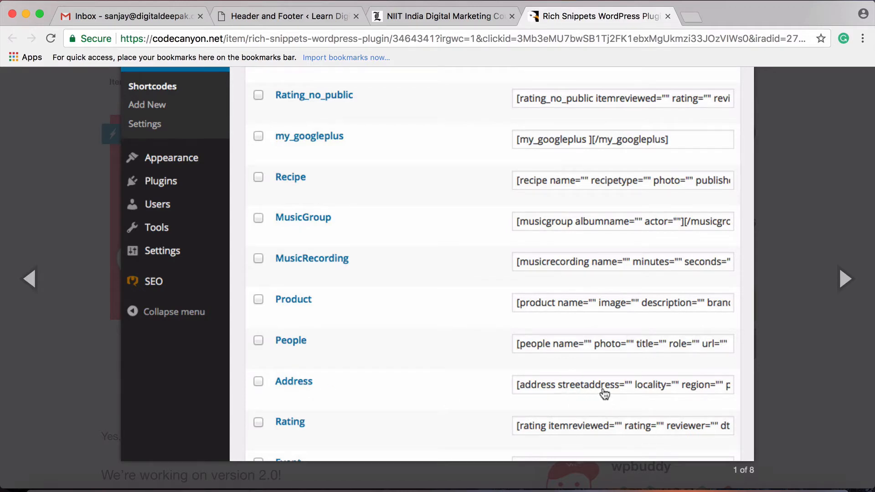
Step: View the second plugin screenshot and examine the rating shortcode's usage and attributes
click(841, 294)
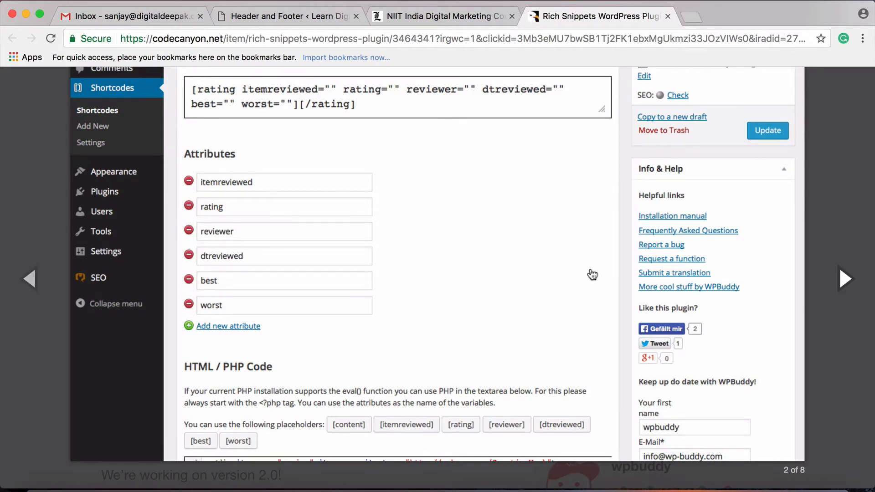
scroll(592, 275, up, 5)
scroll(592, 274, down, 3)
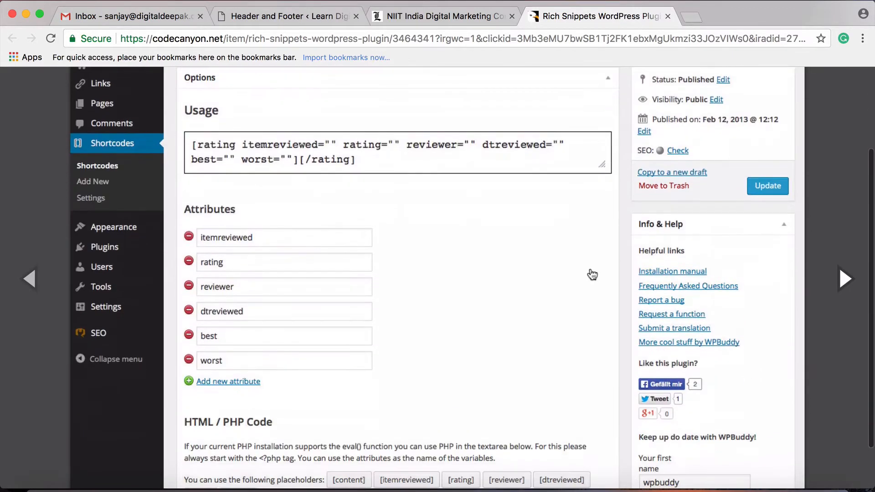
scroll(538, 262, up, 1)
scroll(538, 265, down, 1)
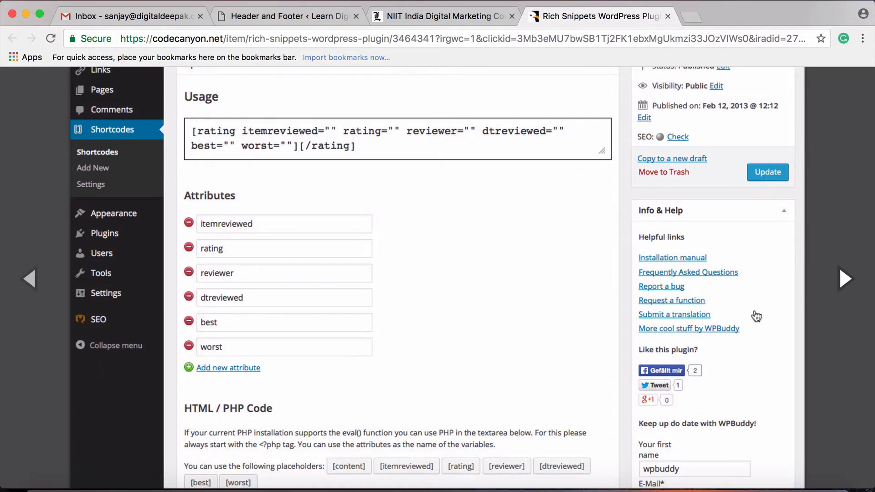
Step: Go on to the screenshots of the shortcode's HTML / PHP code and the Rating post being edited with the shortcode
click(844, 278)
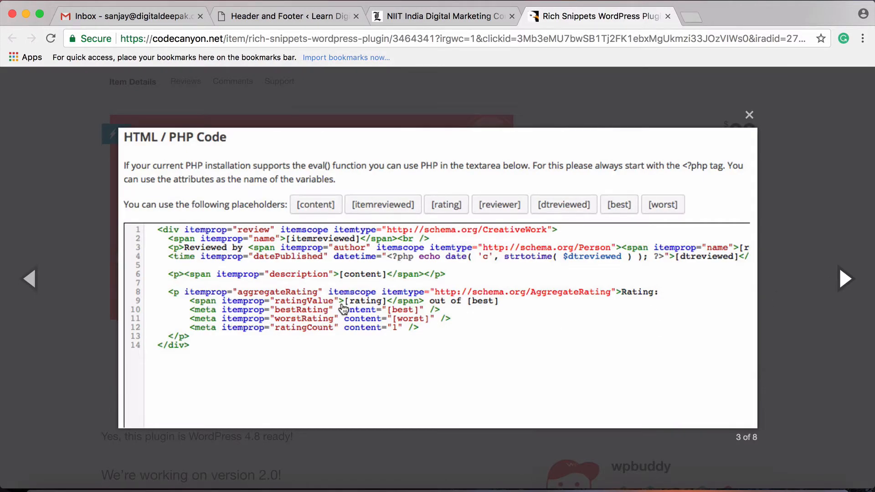
click(841, 293)
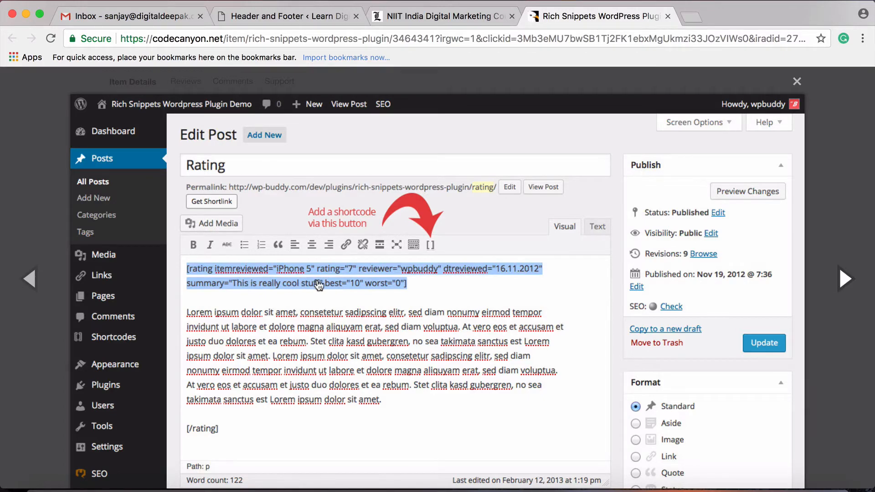
scroll(401, 315, down, 1)
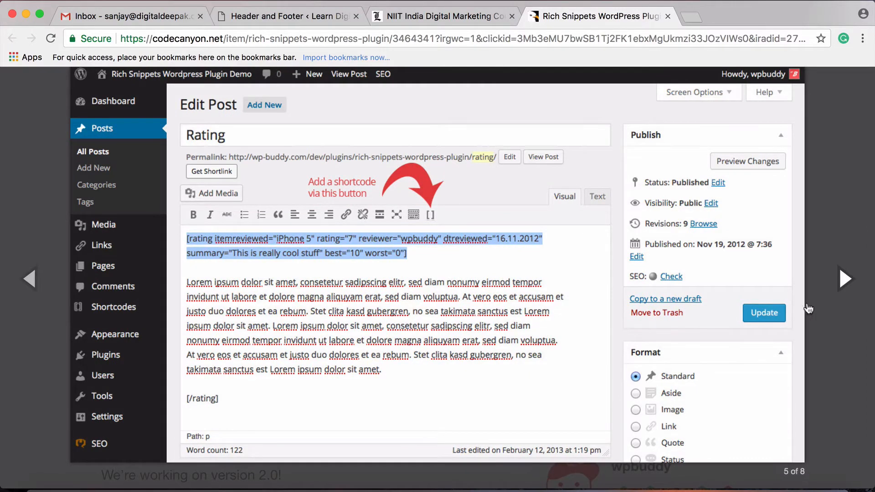
Step: View the remaining screenshots of search result snippets and shortcode settings, and close the gallery after returning to the first one
click(842, 282)
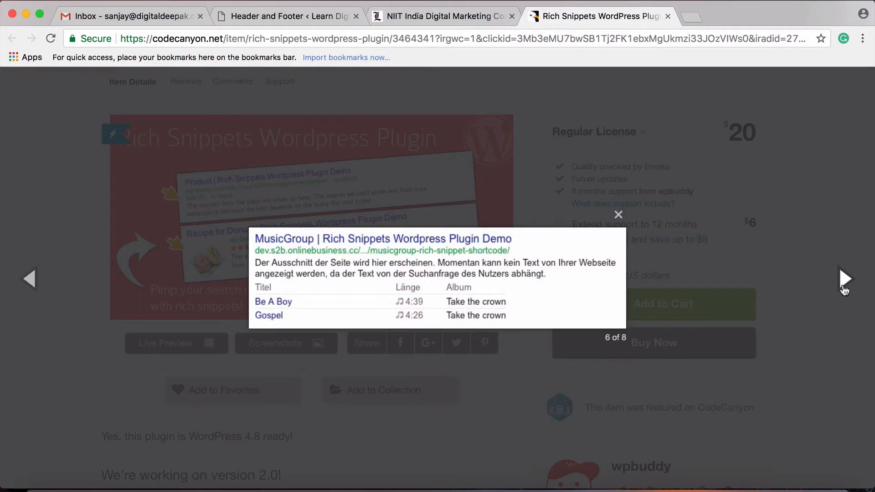
click(842, 288)
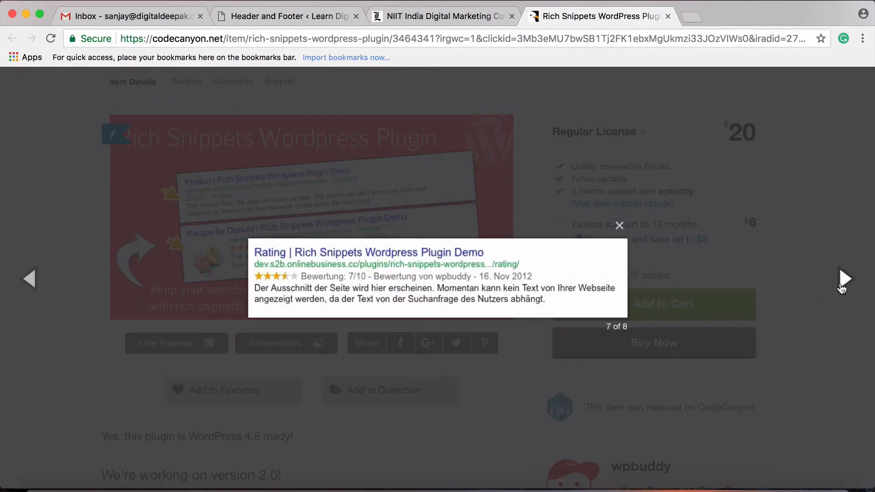
click(842, 288)
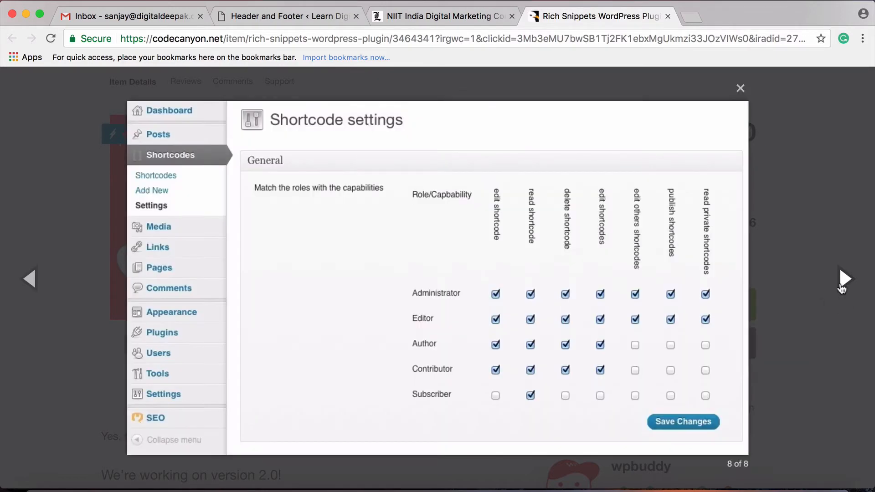
click(842, 288)
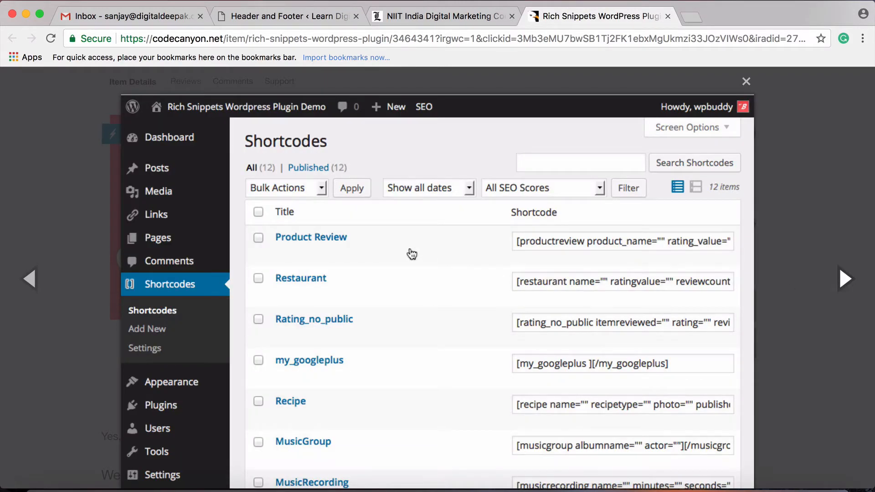
click(852, 202)
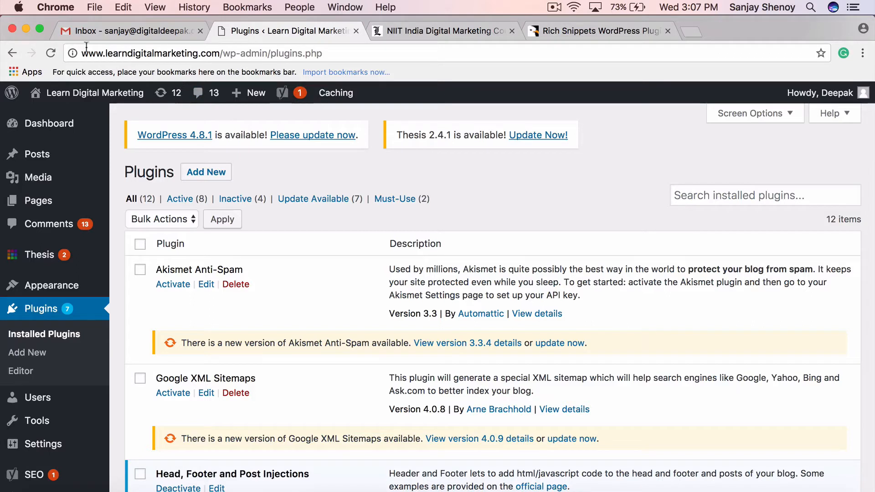
drag(83, 50, 220, 55)
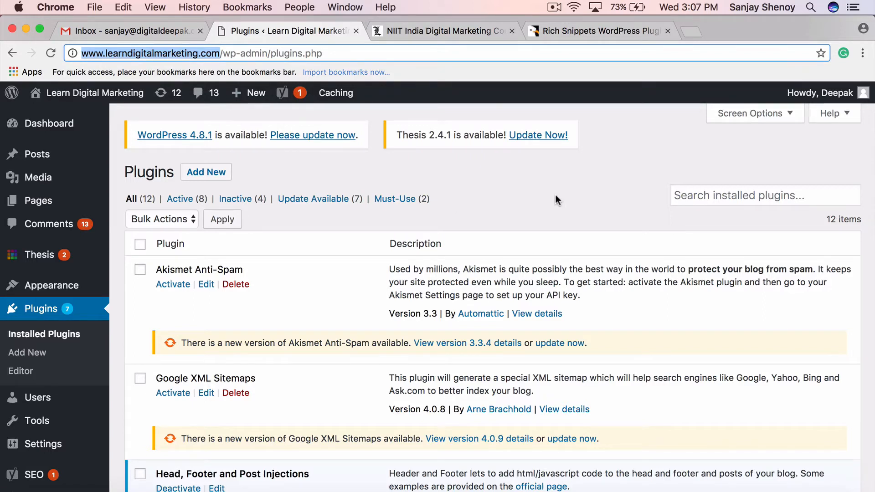
scroll(555, 195, down, 3)
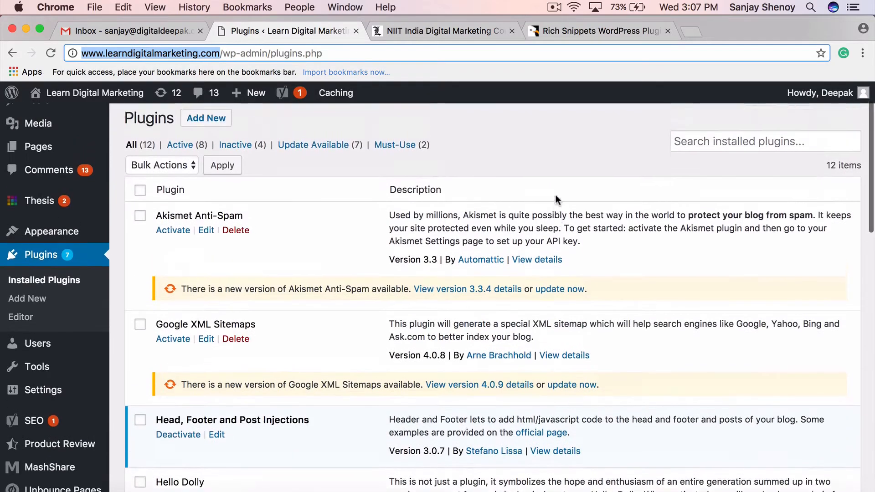
scroll(555, 195, up, 1)
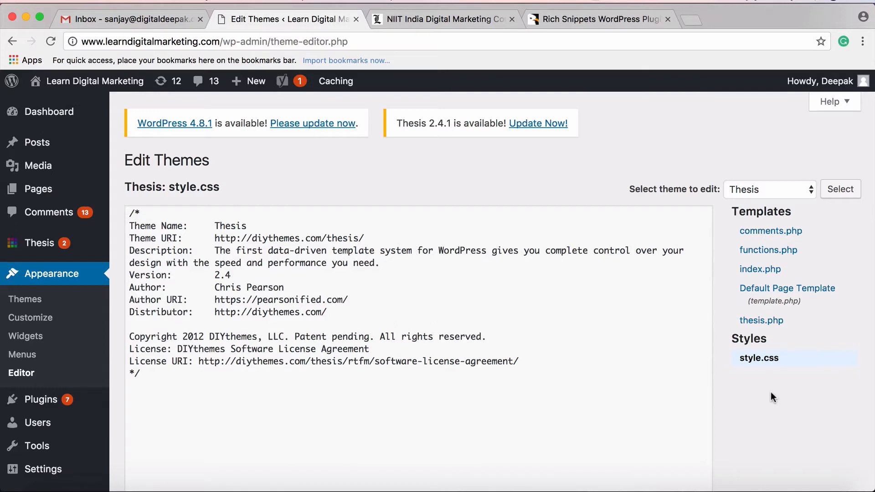
Step: Open the Thesis theme's index.php template in the theme editor and look through its code
click(766, 270)
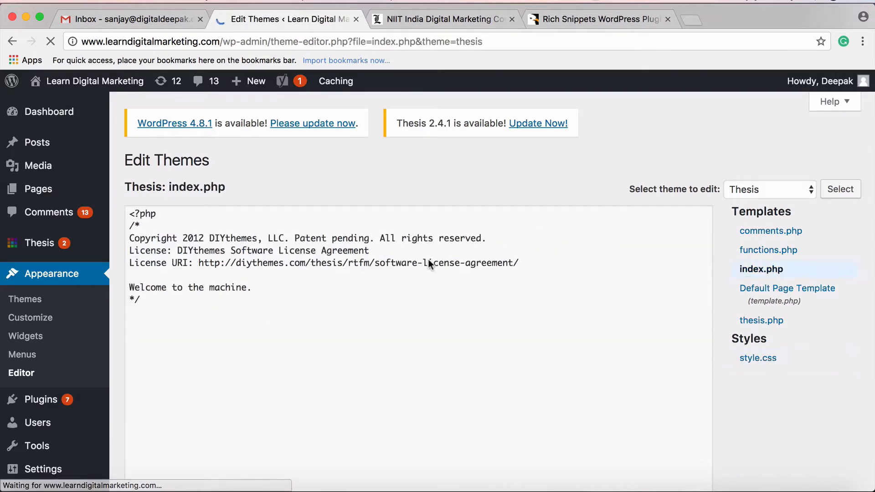
scroll(340, 317, down, 5)
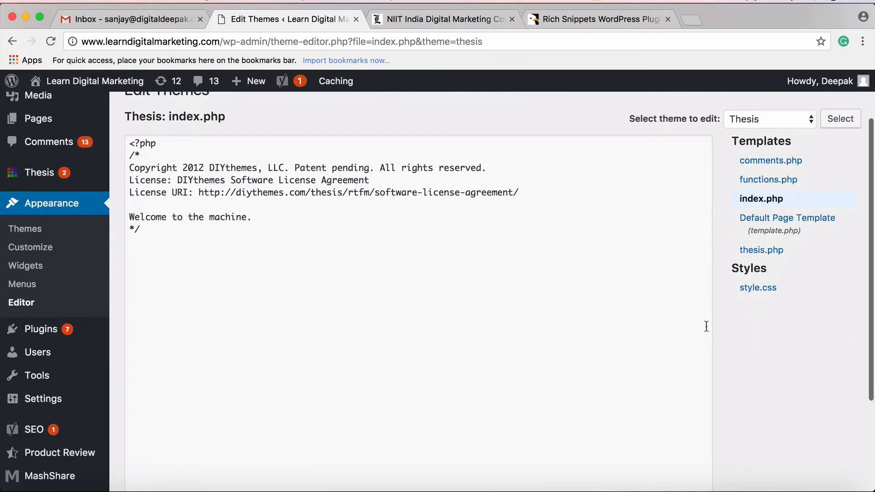
scroll(799, 369, up, 5)
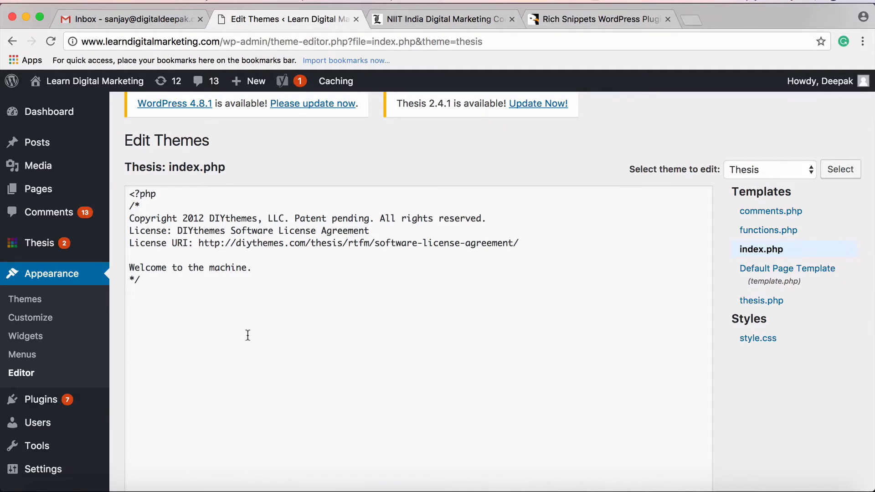
Step: Open the installed plugins list and highlight the Head, Footer and Post Injections plugin's name
click(43, 405)
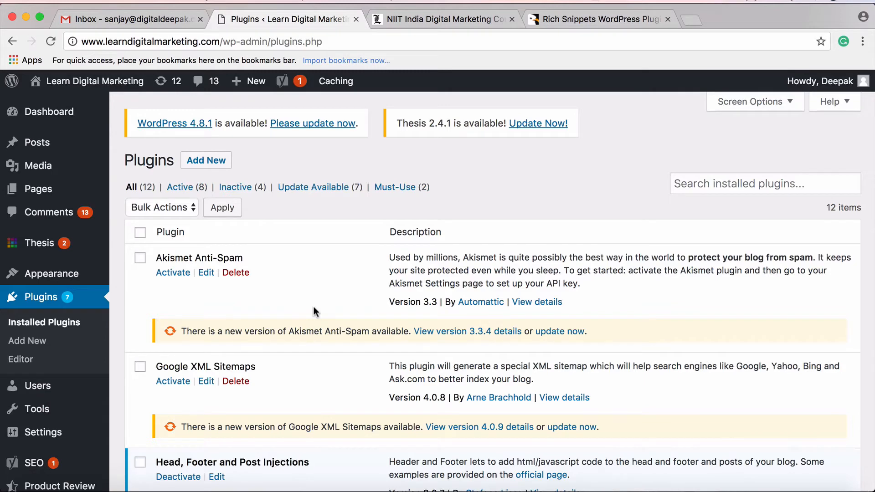
scroll(314, 306, down, 5)
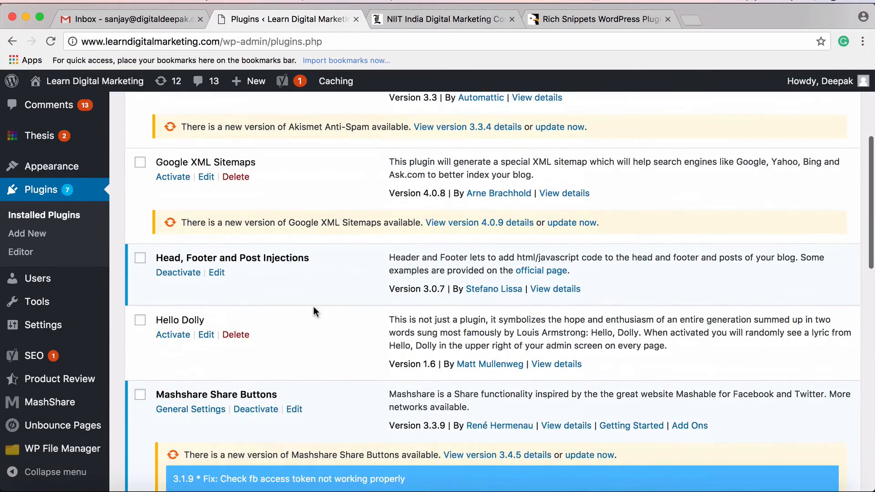
drag(316, 259, 184, 250)
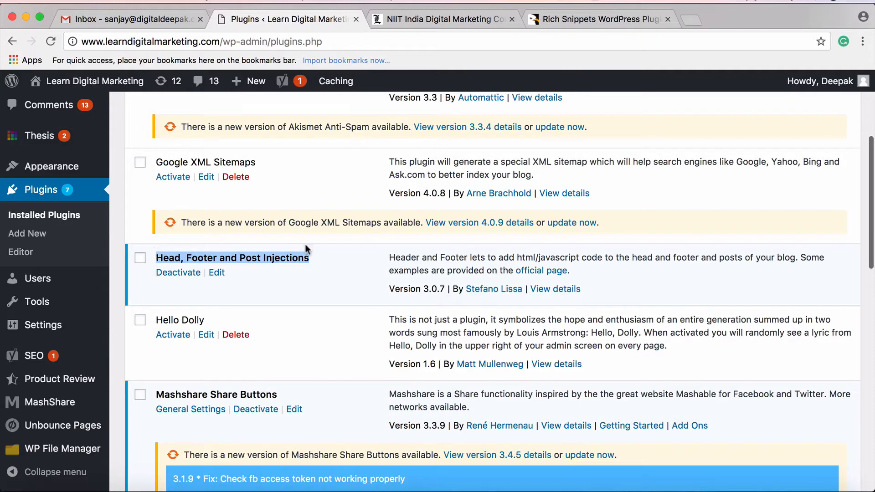
scroll(306, 246, up, 5)
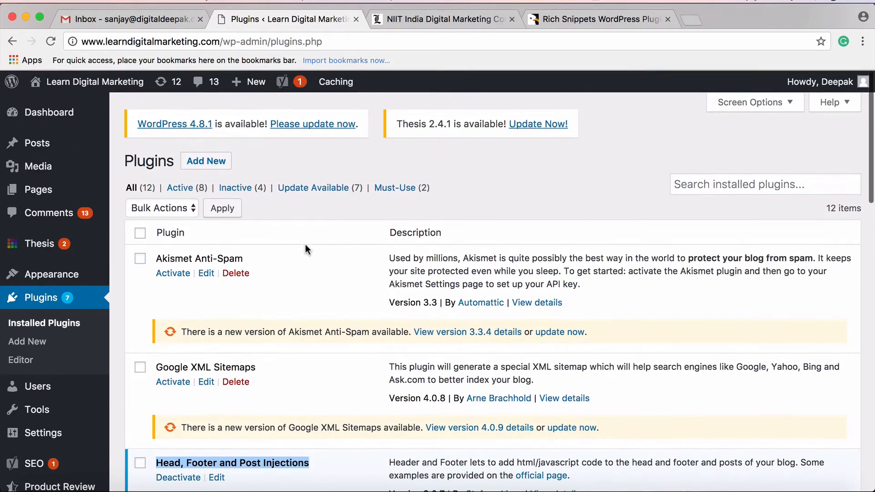
Step: Search the plugins available to add for "header footer" and look over the results
click(208, 161)
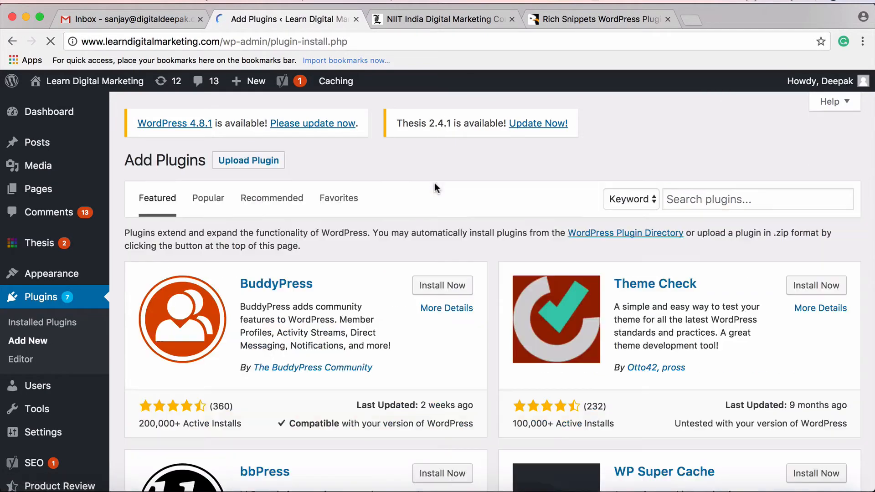
click(682, 200)
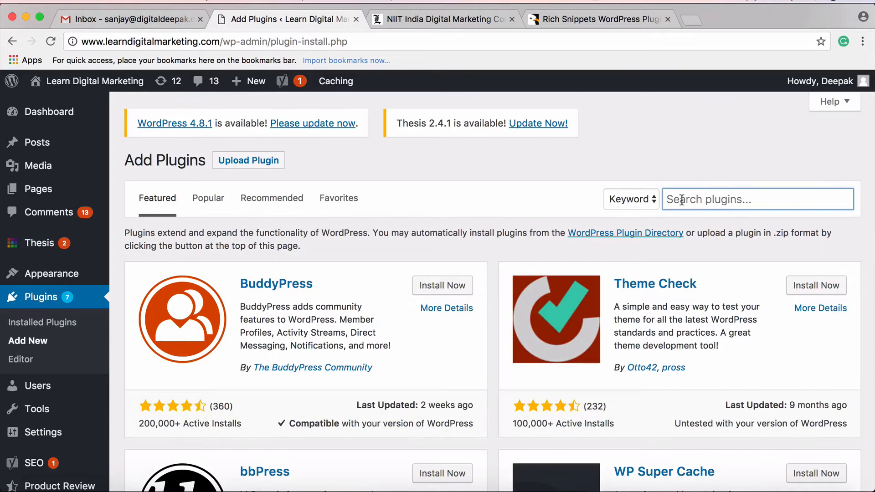
text(header)
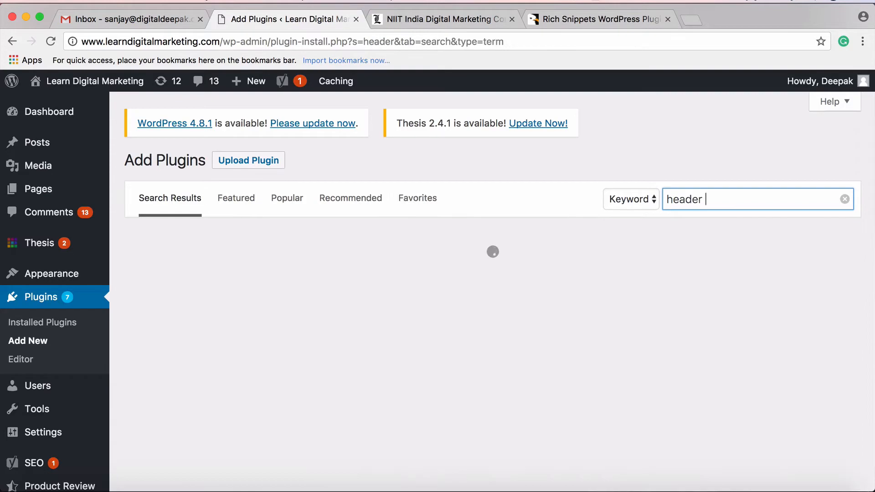
text( footer)
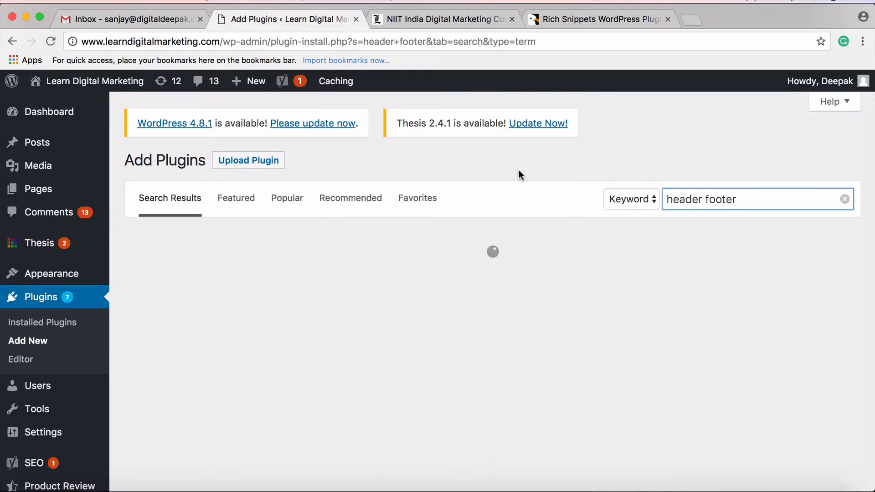
scroll(518, 172, down, 1)
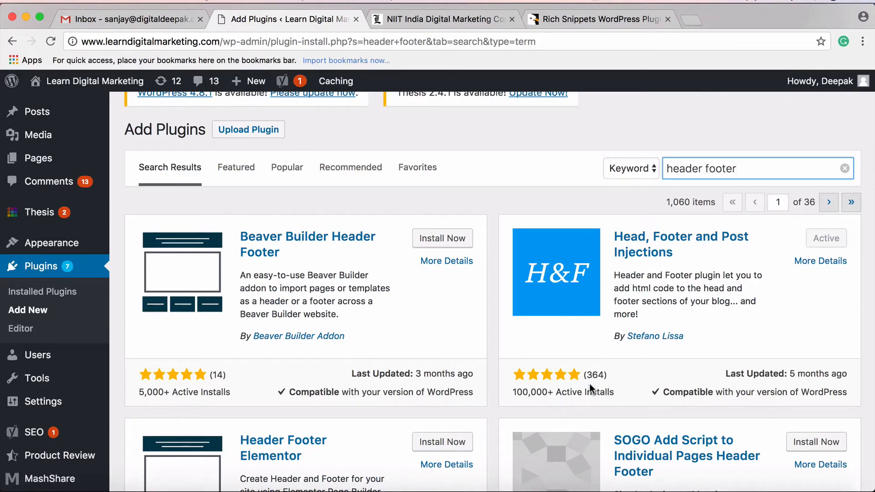
scroll(713, 328, up, 2)
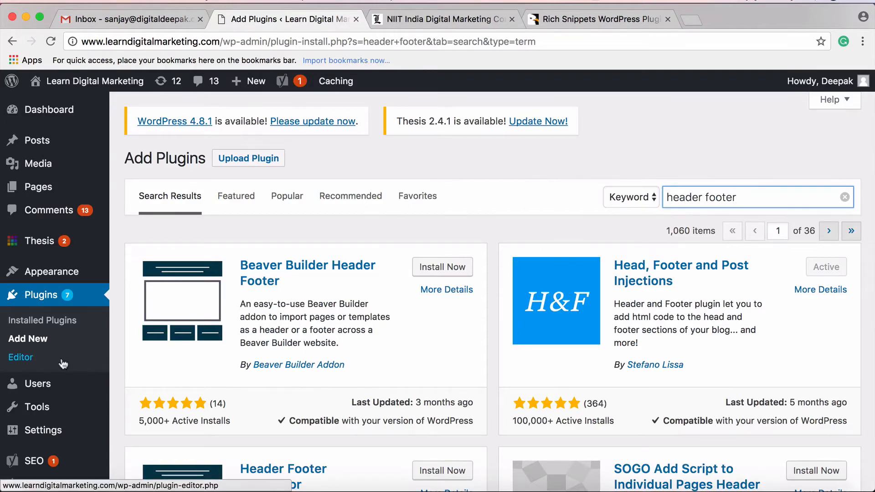
Step: Open the Header and Footer plugin's settings and examine the code injected before the closing body tag for desktop and mobile
scroll(45, 360, down, 3)
mouse_move(63, 364)
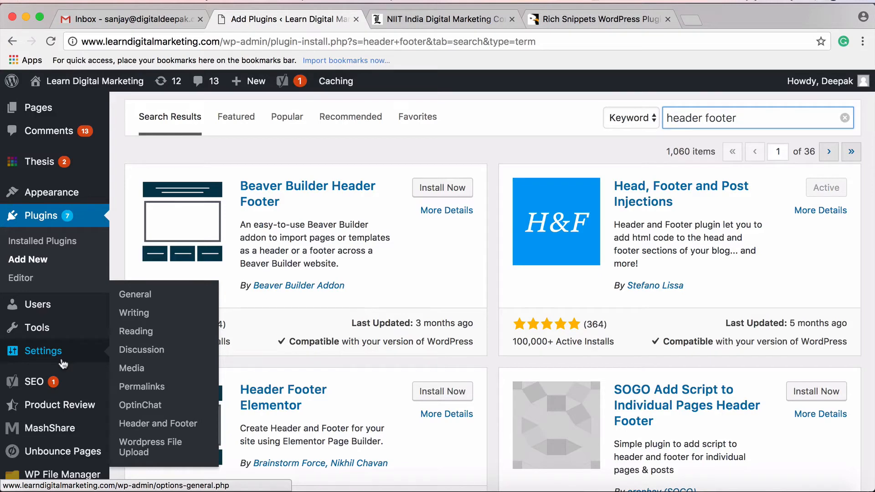
click(161, 424)
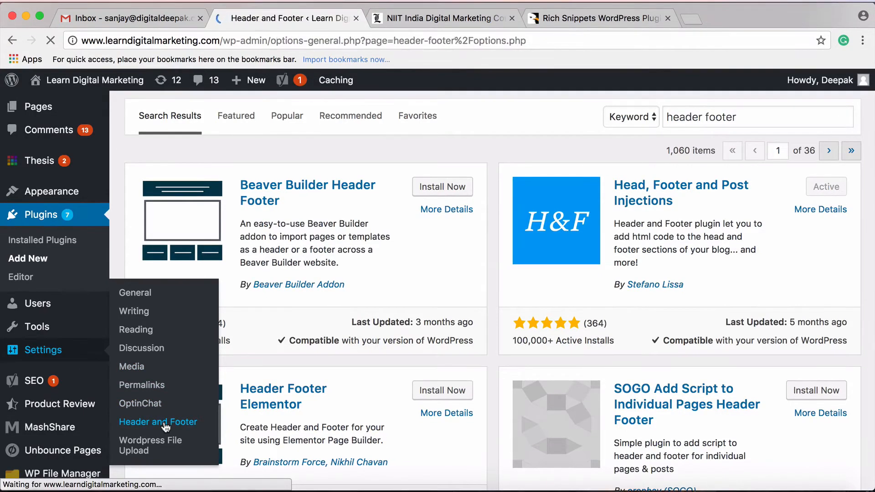
scroll(391, 369, down, 5)
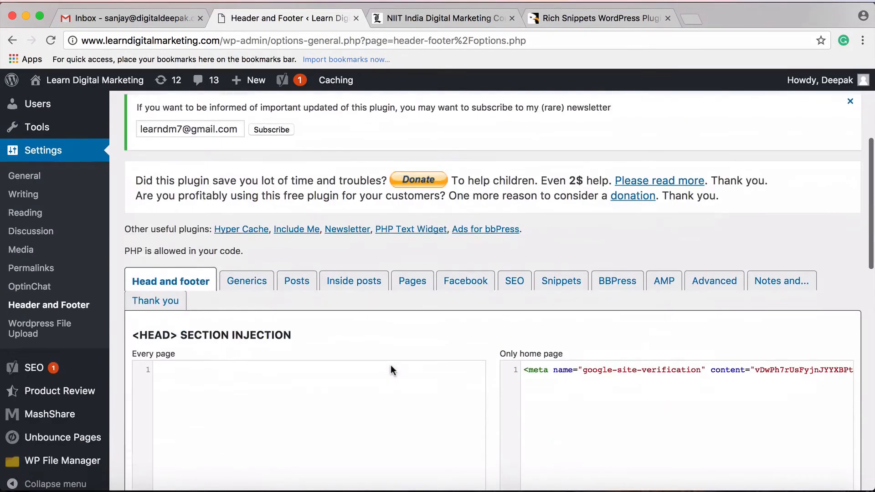
scroll(391, 369, down, 6)
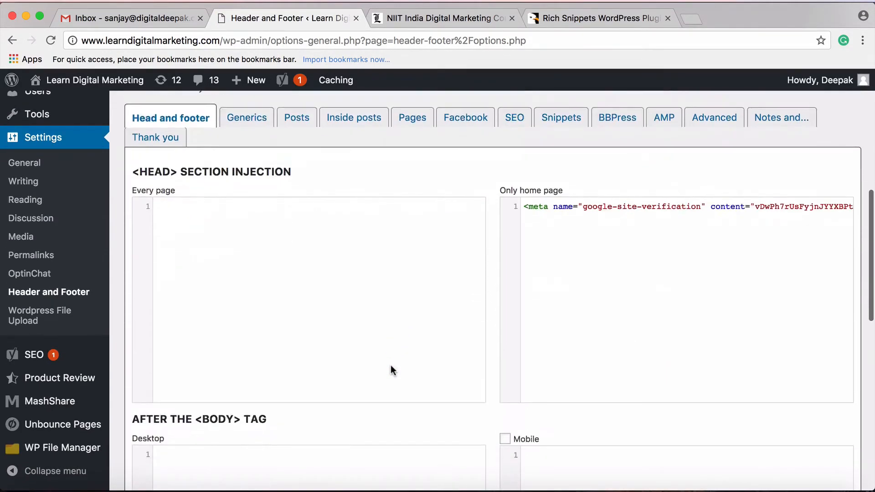
scroll(391, 370, down, 7)
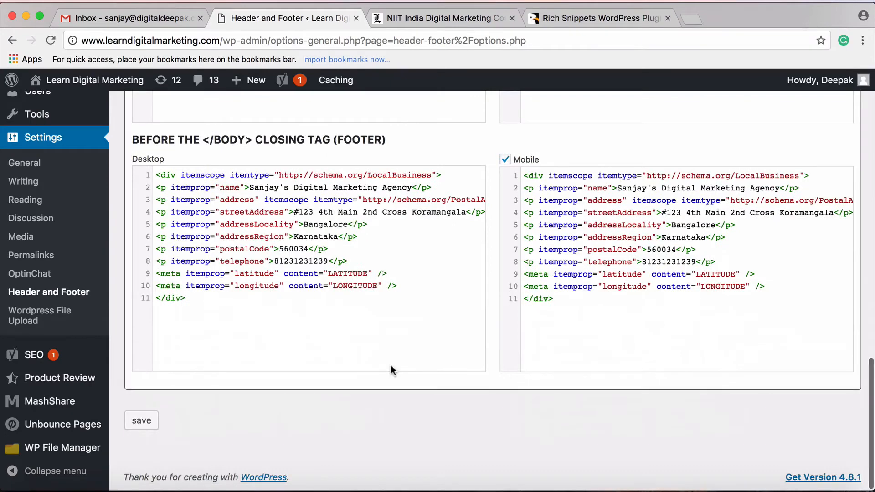
scroll(390, 365, up, 1)
scroll(390, 365, right, 2)
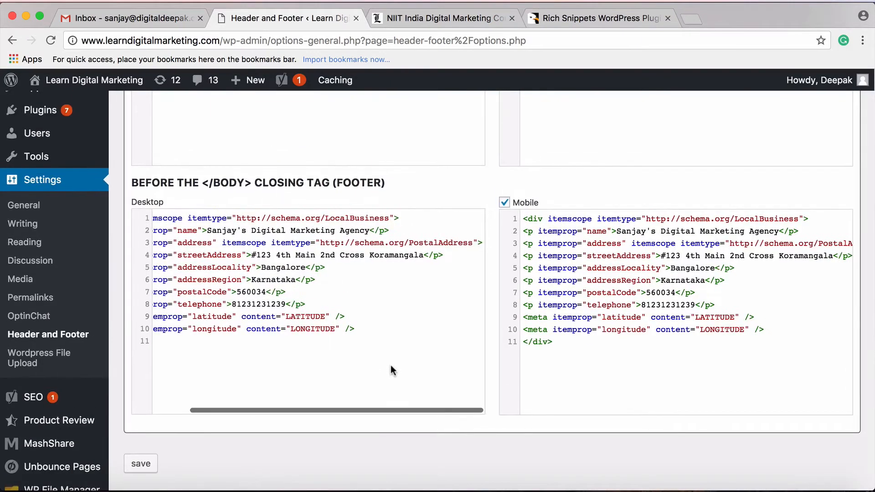
scroll(390, 370, left, 2)
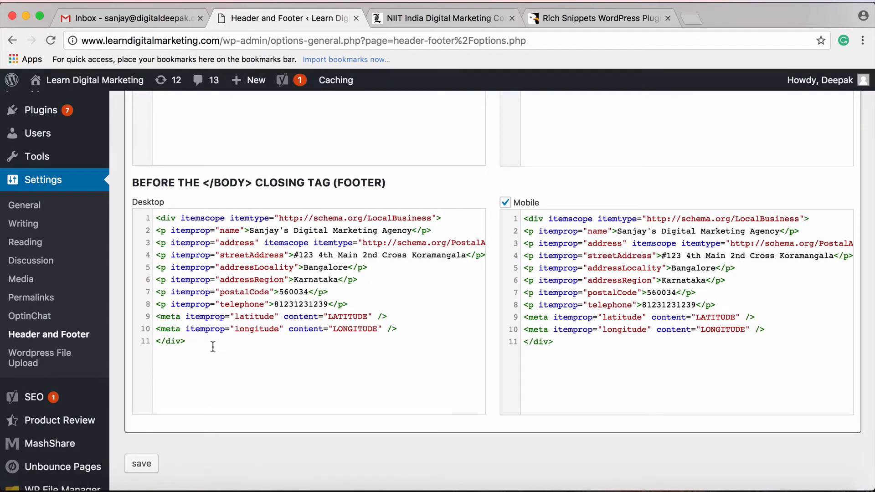
Step: Highlight the whole LocalBusiness schema snippet in the desktop footer code, then the business name inside it
drag(213, 347, 156, 220)
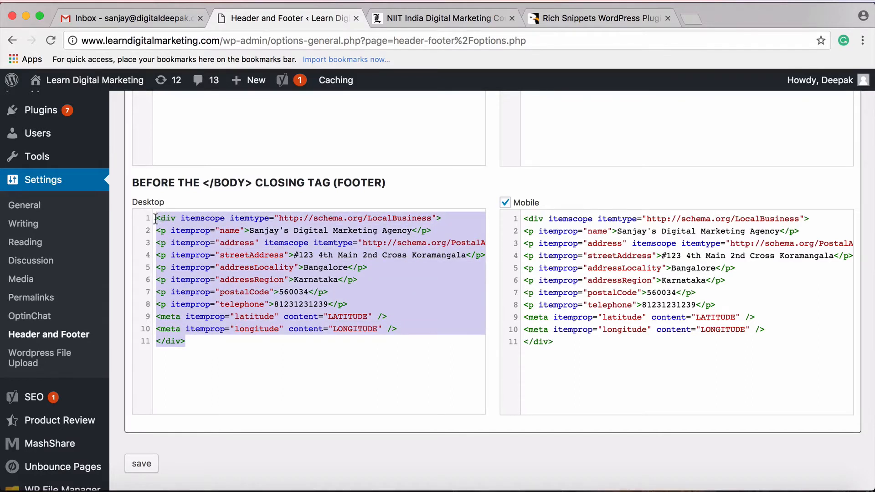
click(261, 363)
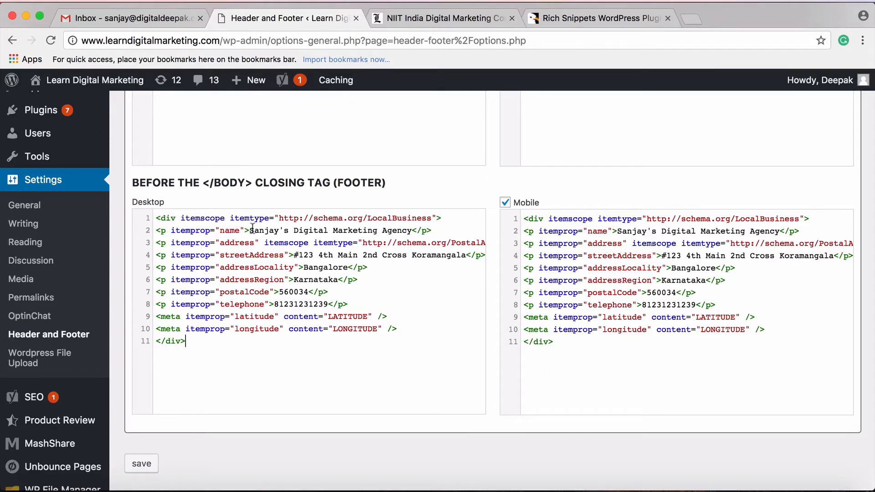
drag(250, 230, 413, 226)
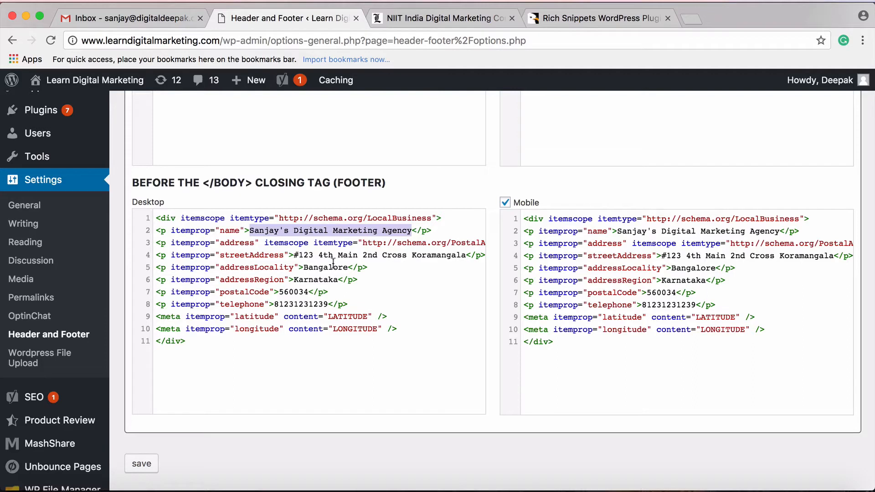
click(207, 345)
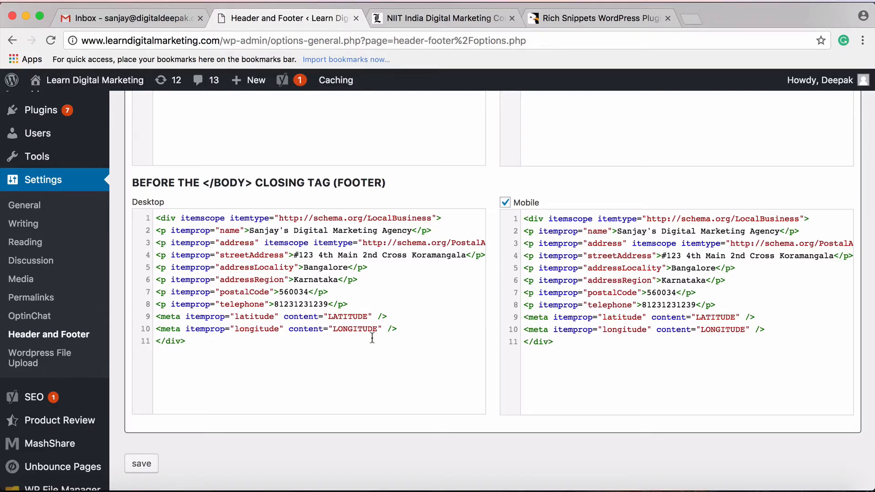
Step: Highlight the business details at the bottom of the NIIT India course review post and compare them with the plugin's footer code
click(433, 16)
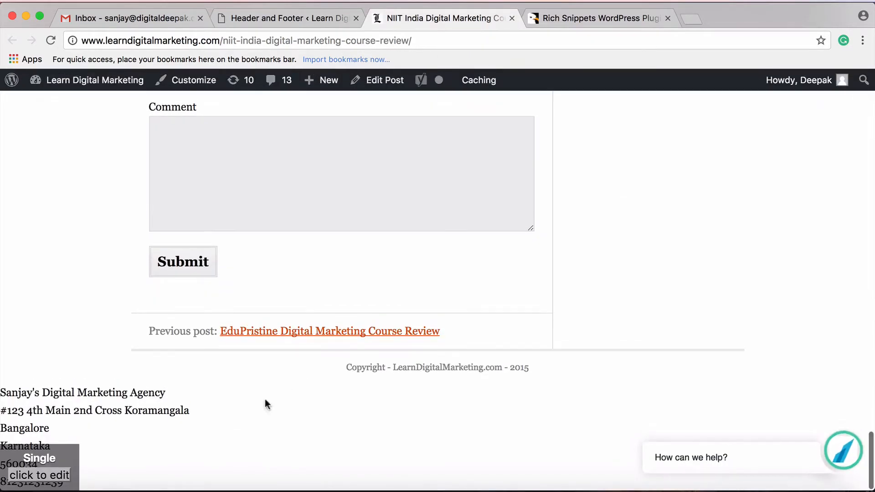
drag(109, 470, 7, 392)
triple_click(135, 395)
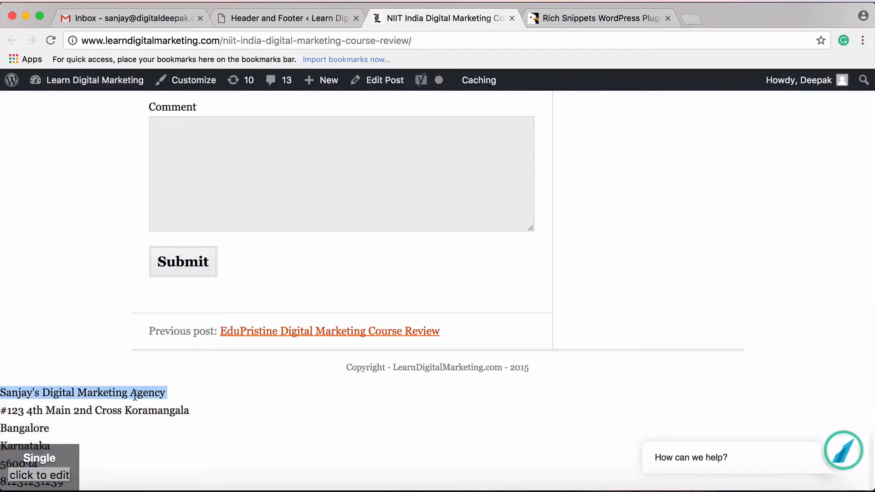
click(283, 429)
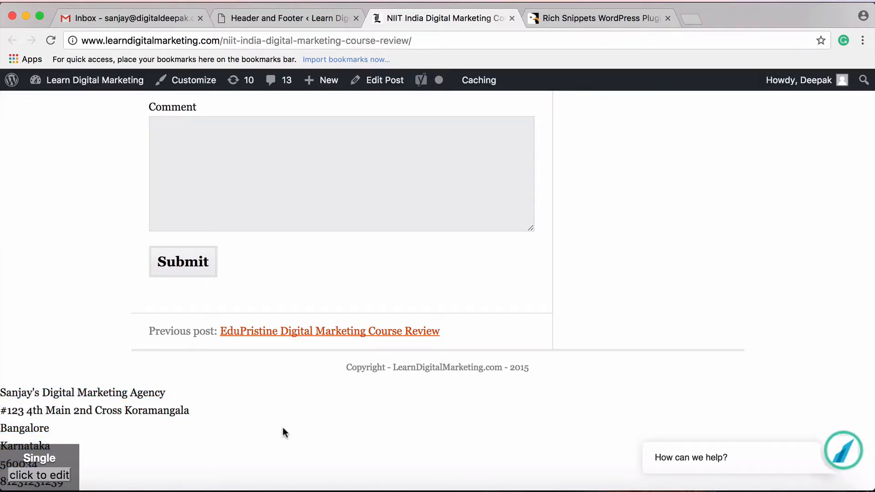
click(300, 16)
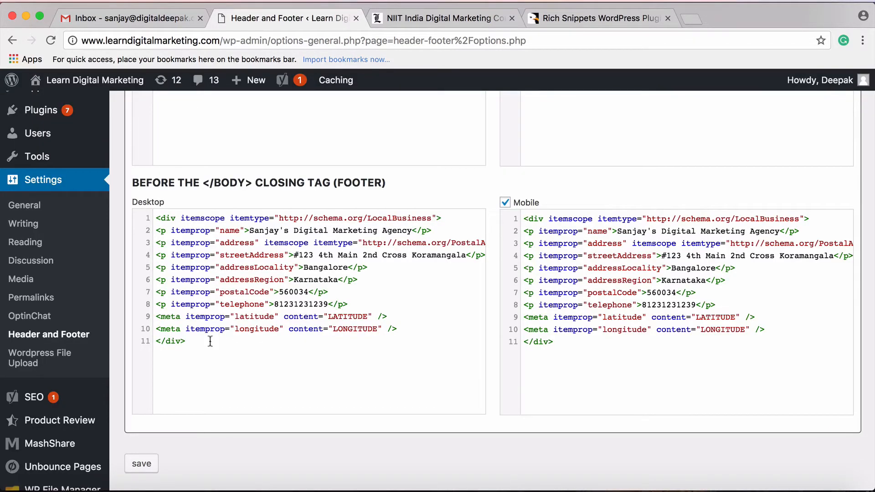
click(422, 20)
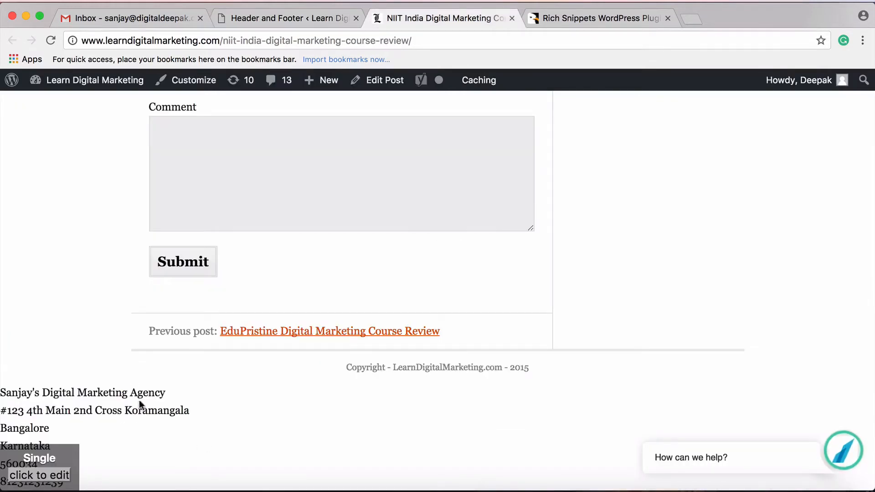
Step: Copy the entire LocalBusiness schema snippet from the plugin's desktop footer code
mouse_move(313, 73)
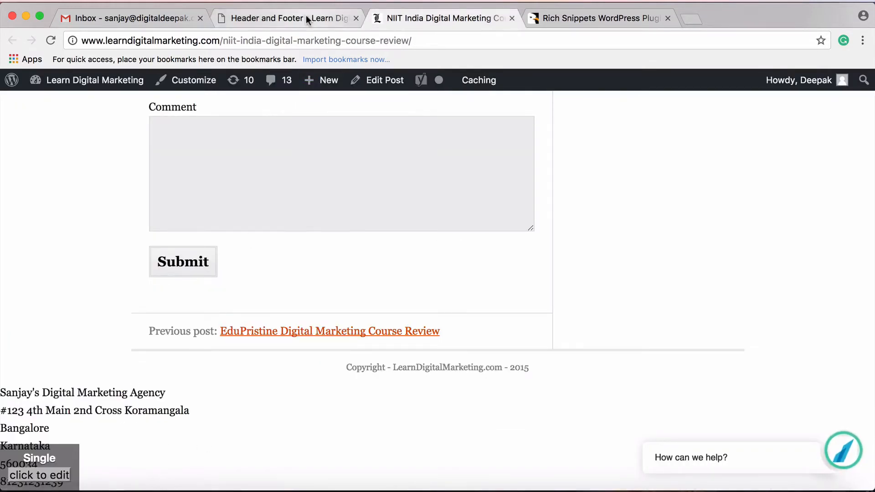
click(305, 15)
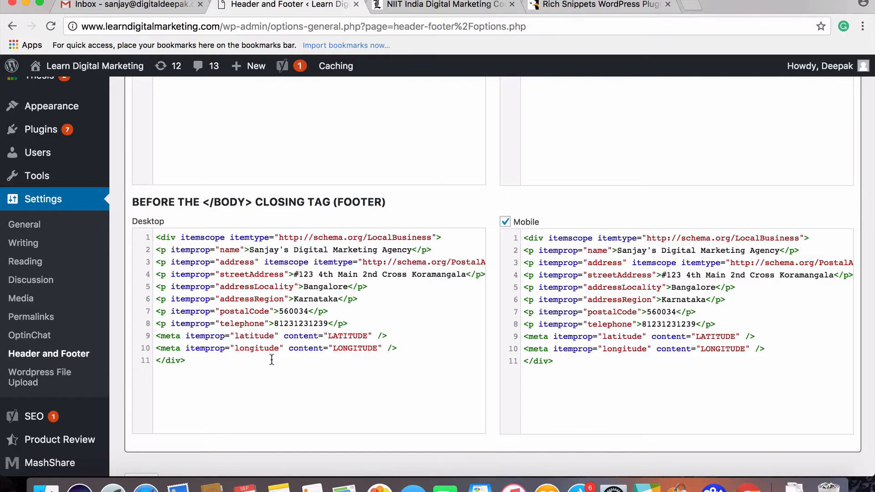
click(218, 360)
drag(218, 360, 151, 232)
right_click(195, 233)
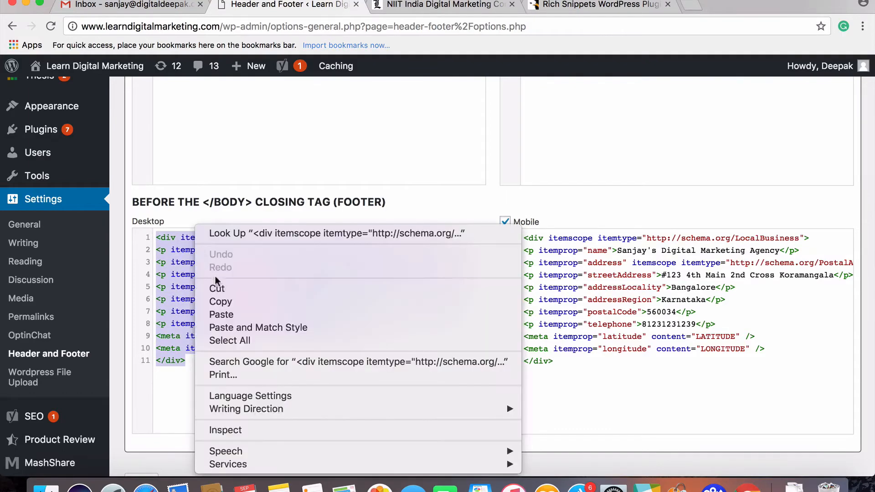
click(223, 301)
Step: Open the site's Widgets page and look over the available widgets and the Sidebar Widgets area
scroll(136, 205, up, 2)
mouse_move(69, 142)
click(136, 180)
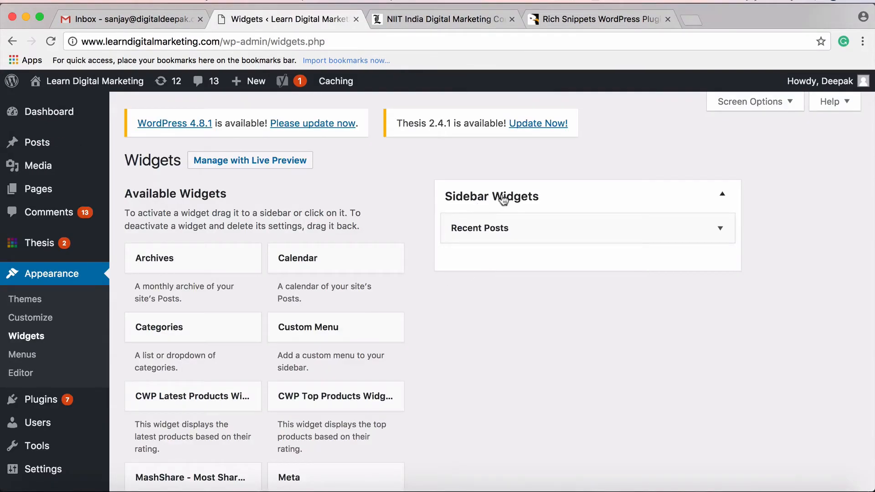
scroll(474, 351, down, 12)
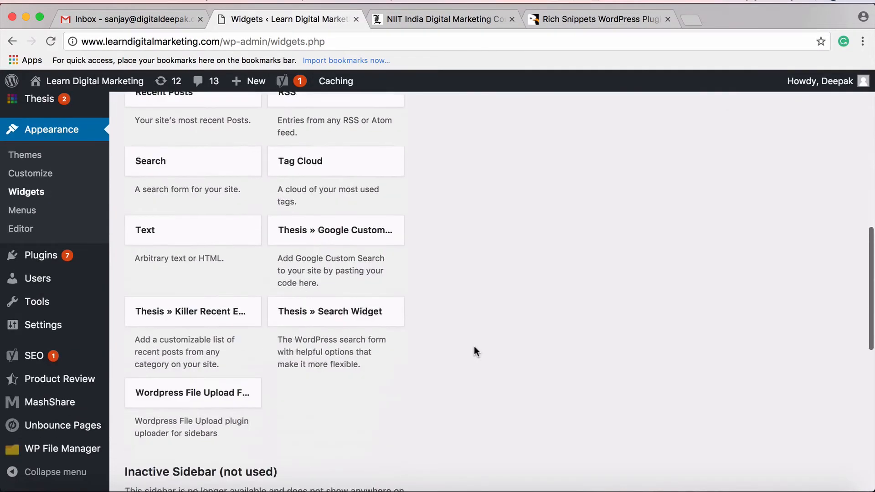
scroll(474, 348, up, 12)
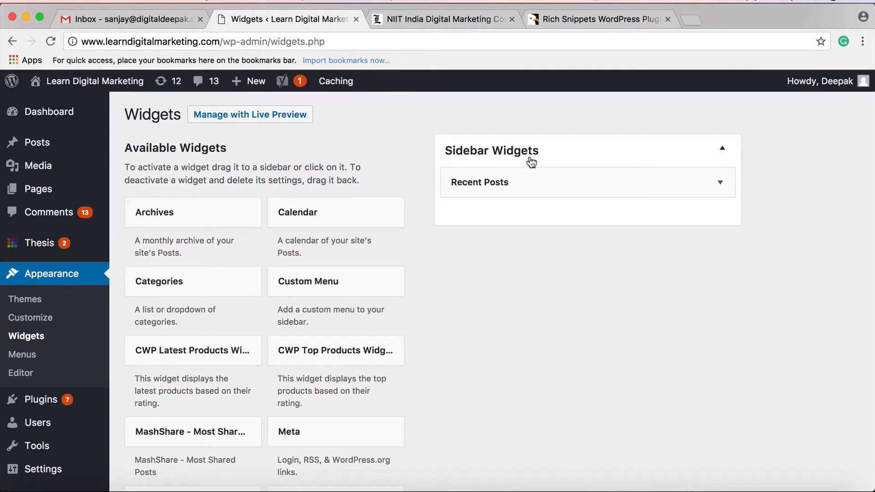
Step: Add a Text widget to the Sidebar Widgets area and collapse it
scroll(442, 291, down, 6)
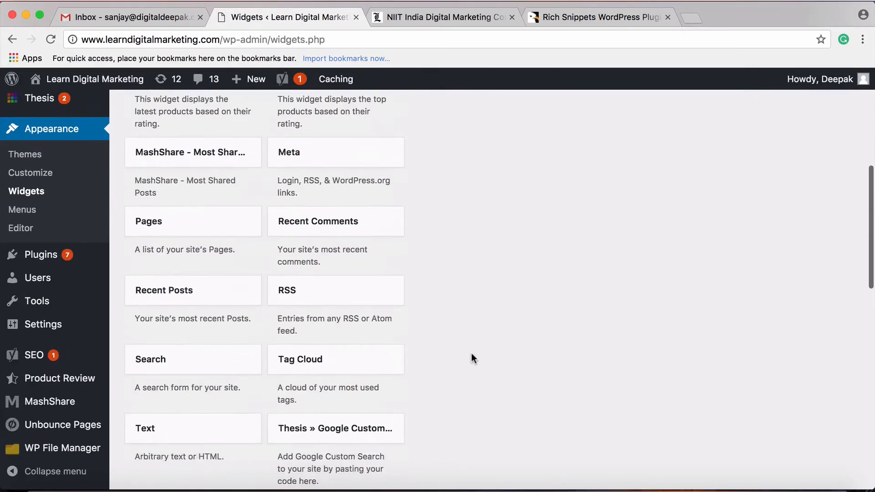
scroll(471, 353, down, 2)
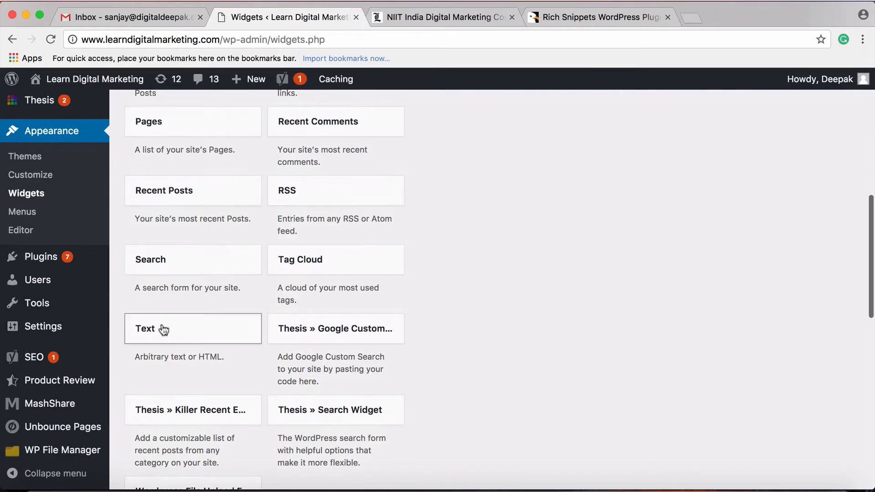
click(162, 330)
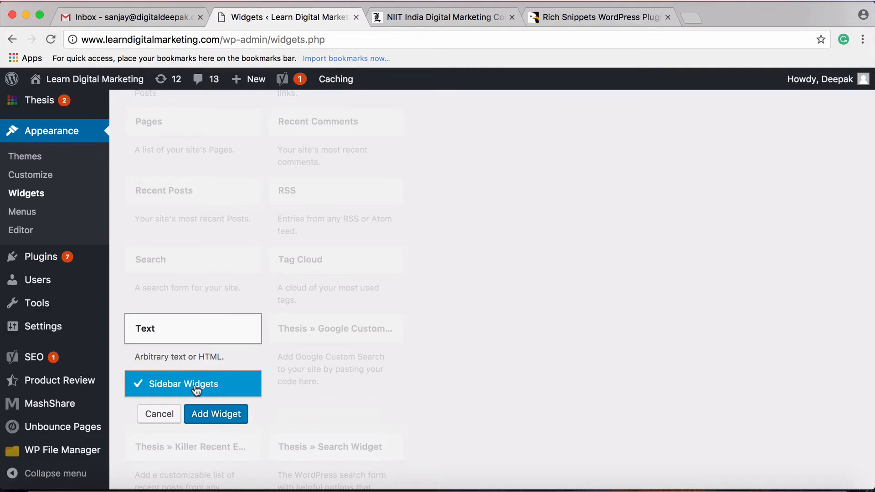
click(215, 414)
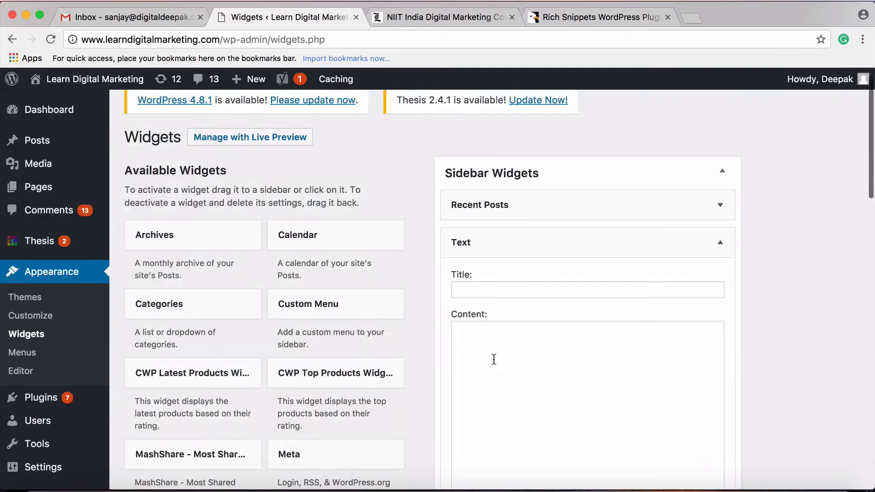
click(720, 242)
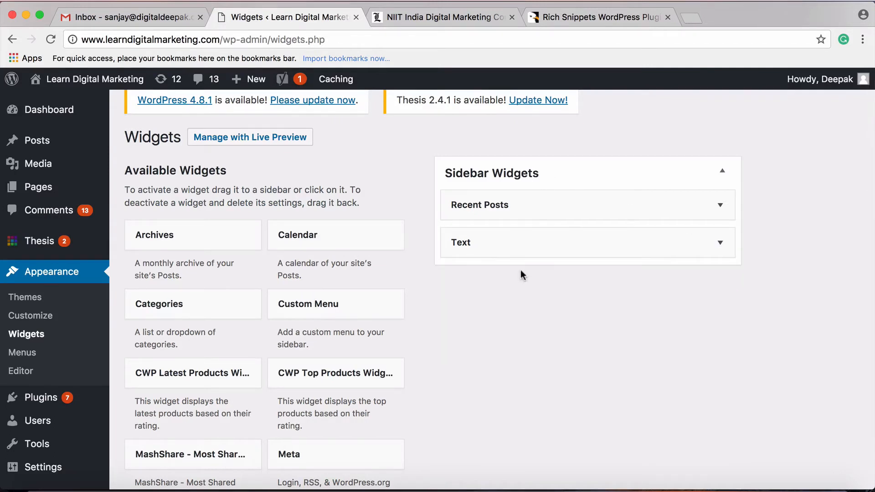
Step: Paste the copied LocalBusiness schema snippet into the Text widget's content, save the widget and collapse it
click(534, 253)
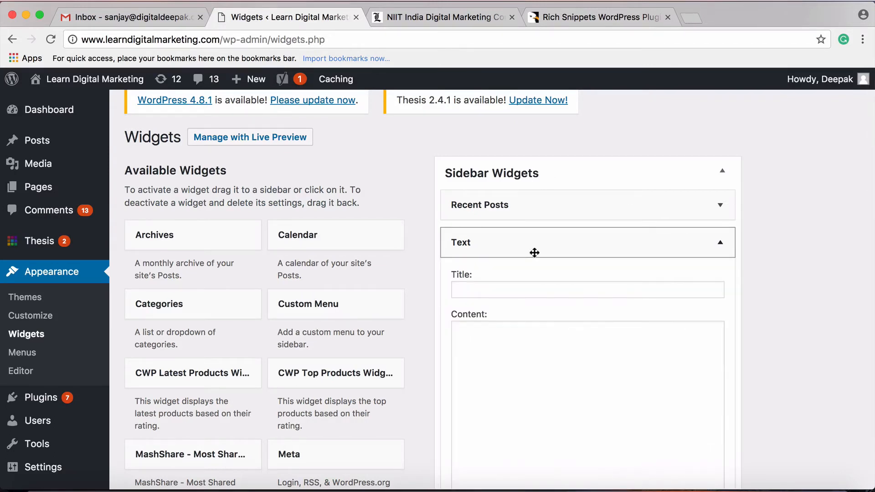
scroll(534, 253, down, 3)
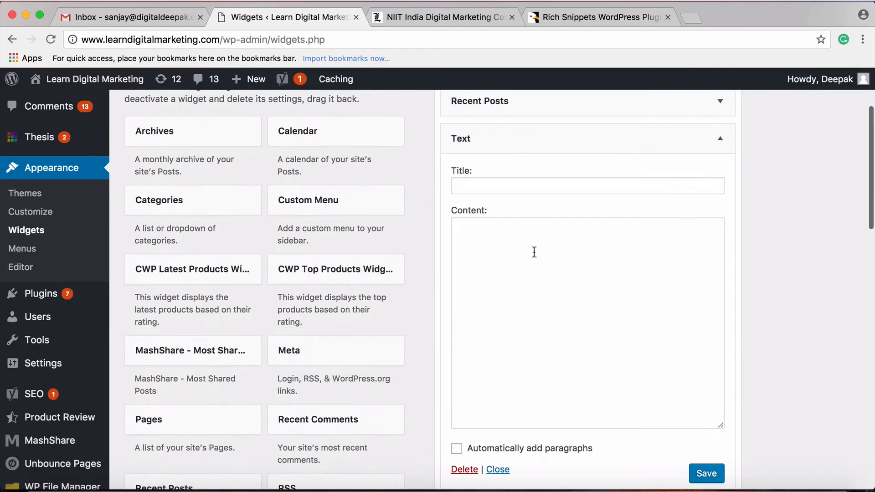
click(507, 251)
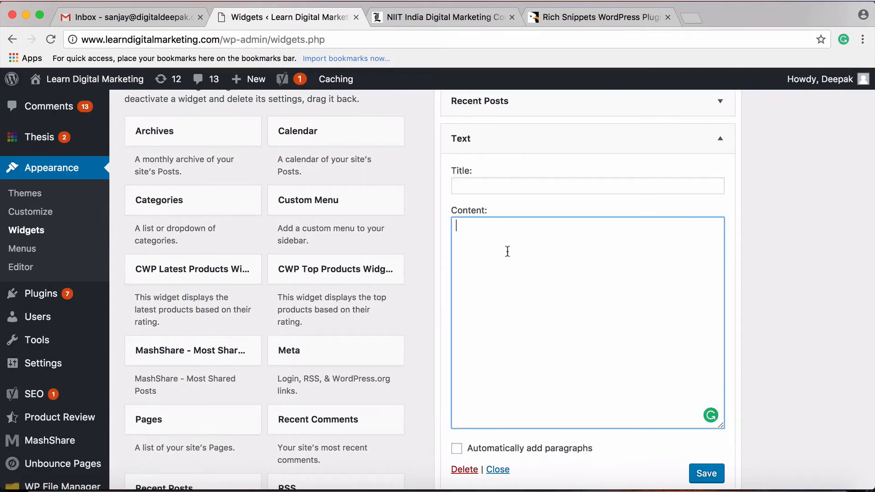
key(super+v)
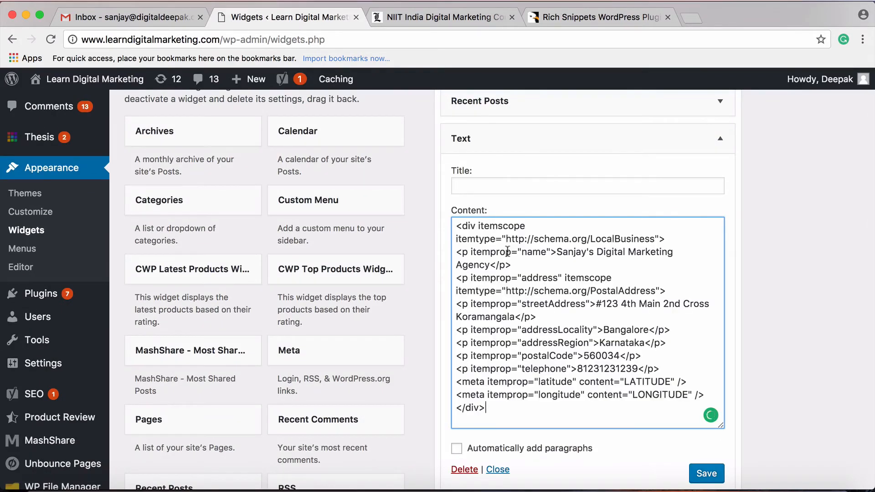
scroll(751, 389, down, 3)
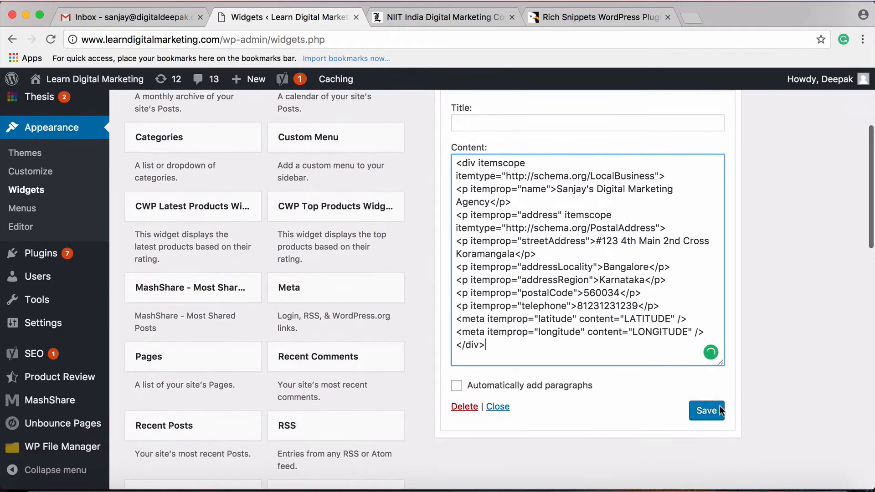
click(716, 413)
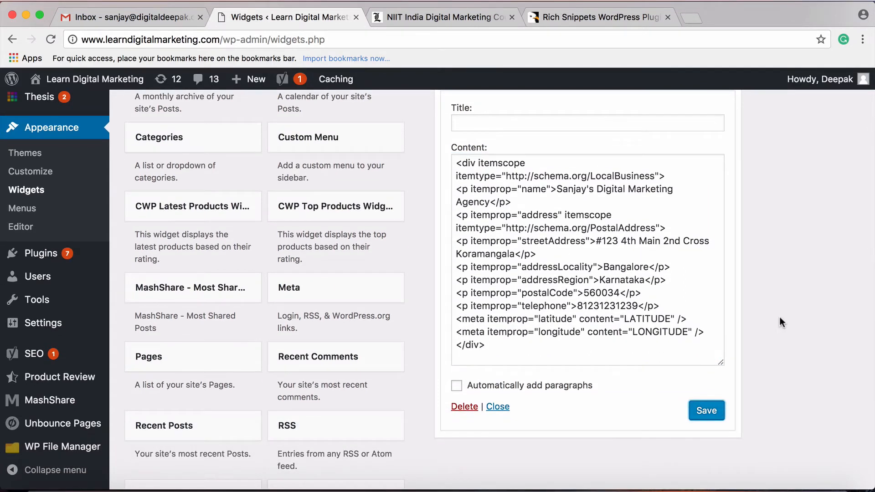
scroll(780, 316, up, 3)
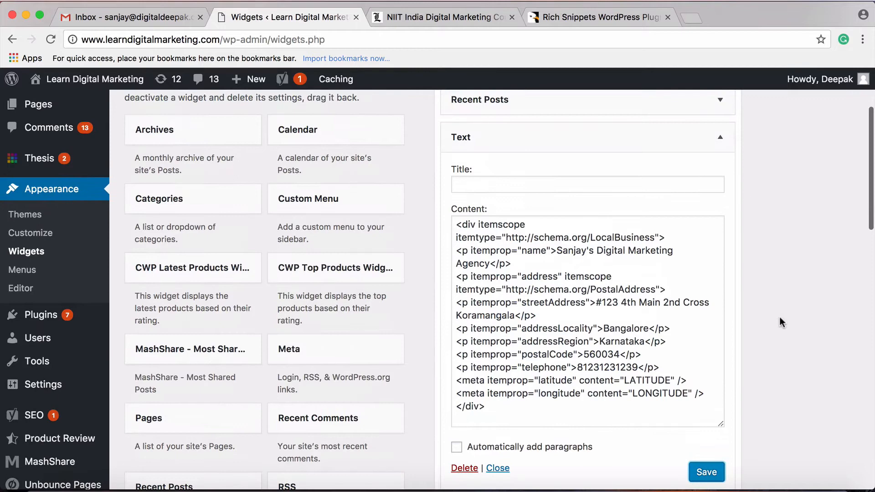
click(720, 135)
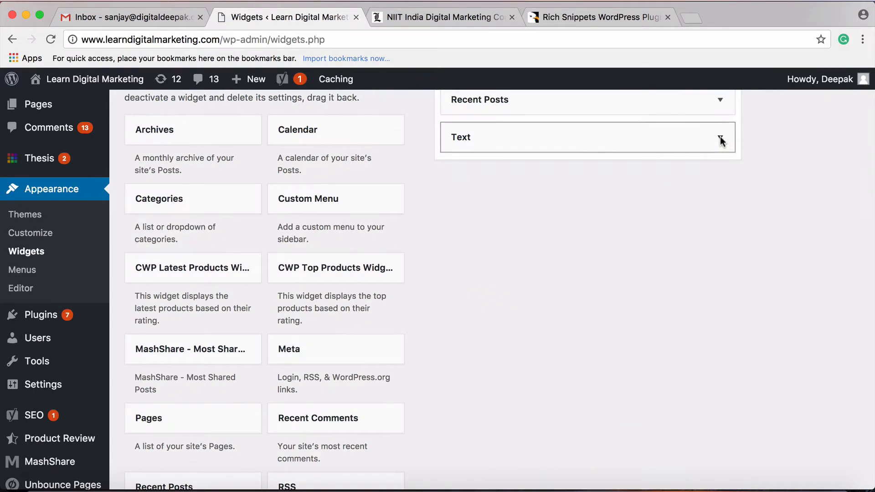
scroll(671, 211, up, 3)
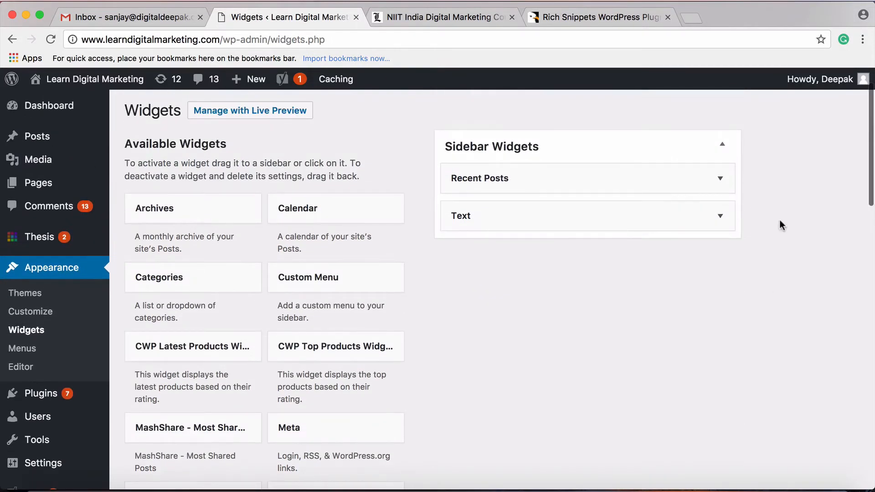
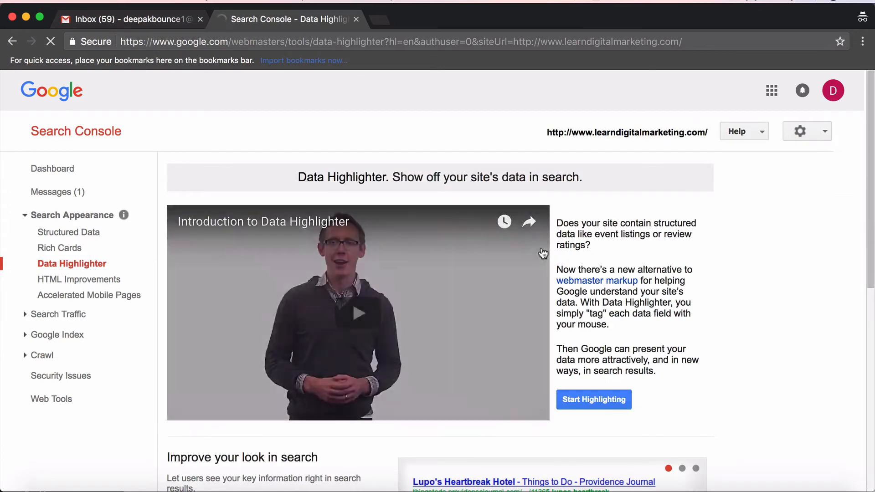
Step: Start highlighting in Search Console's Data Highlighter and enter the NIIT India course review page's URL as the typical page
scroll(541, 247, down, 2)
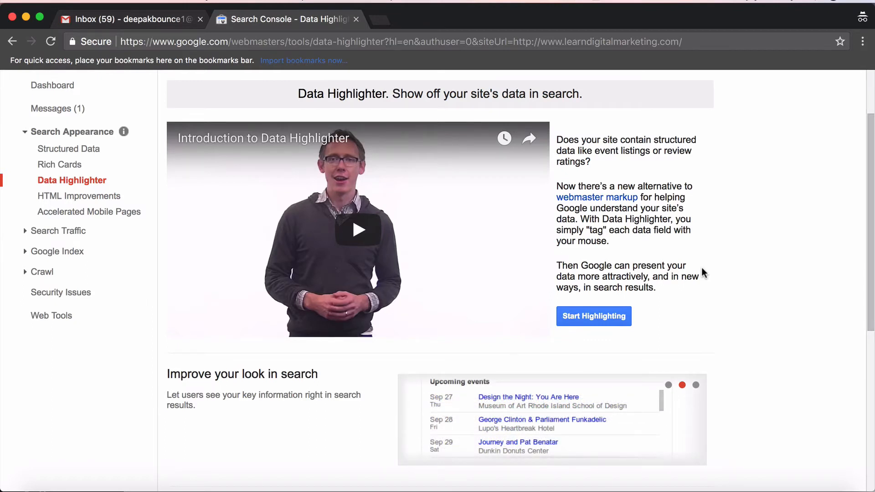
click(601, 319)
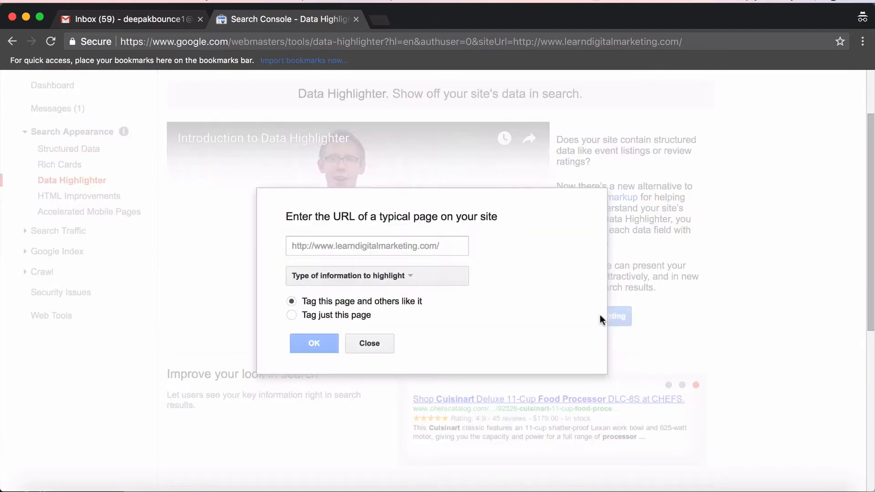
click(442, 239)
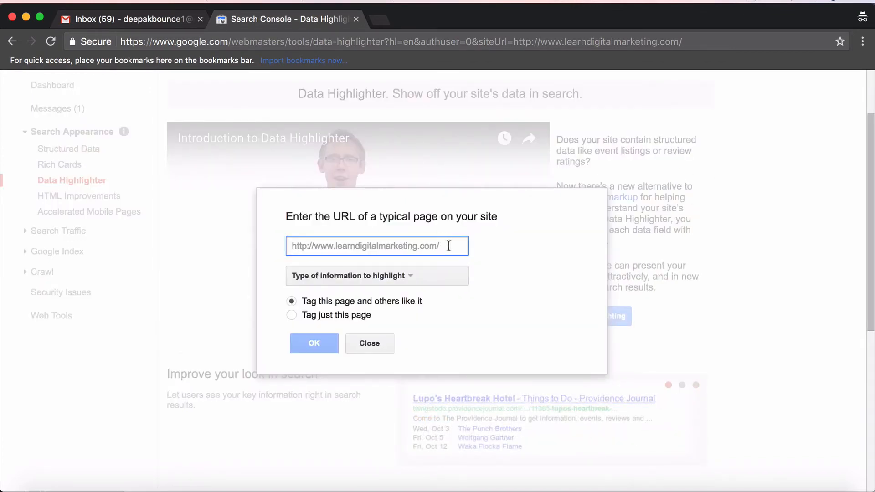
key(super+v)
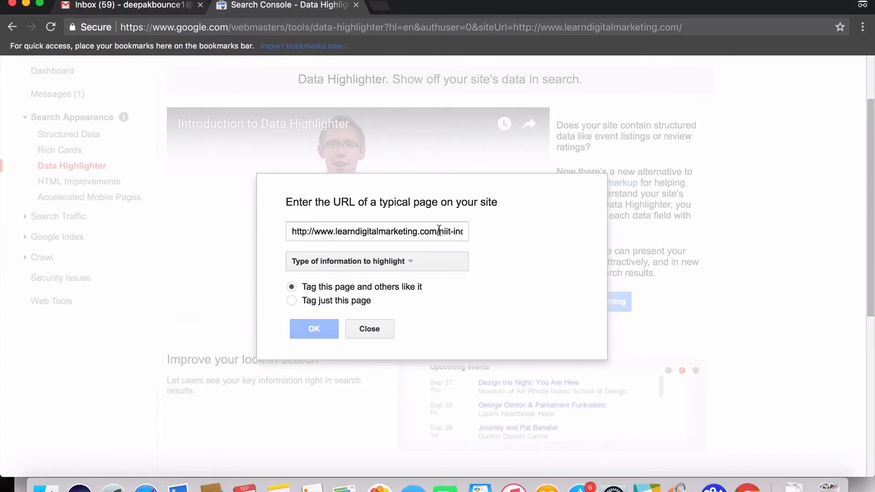
click(439, 230)
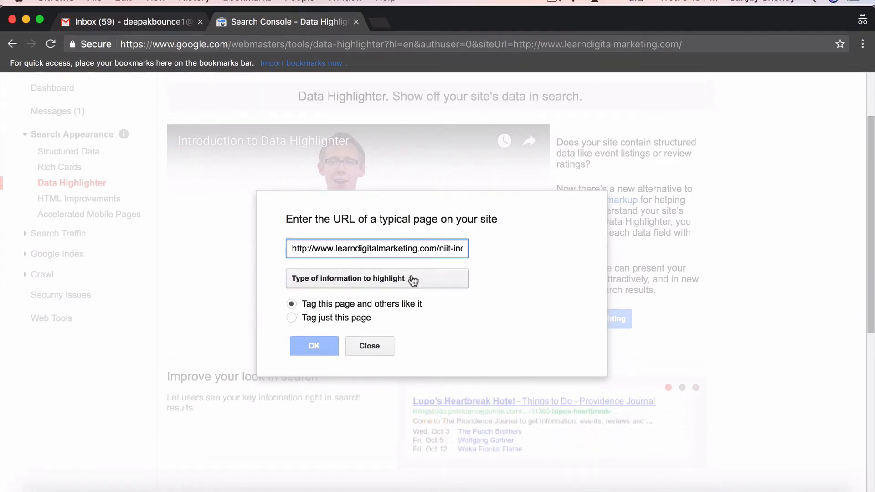
Step: Set the information type to Local Businesses, choose to tag this page and others like it, and load the page in the tagger
click(414, 280)
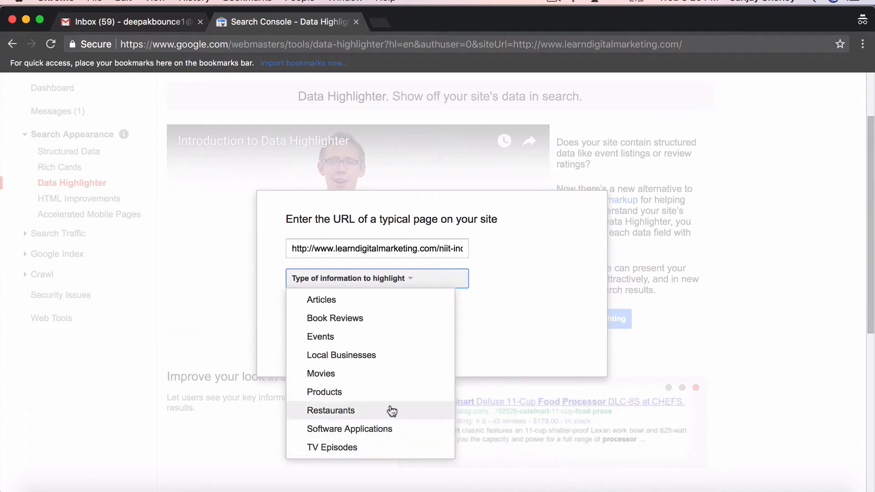
click(378, 360)
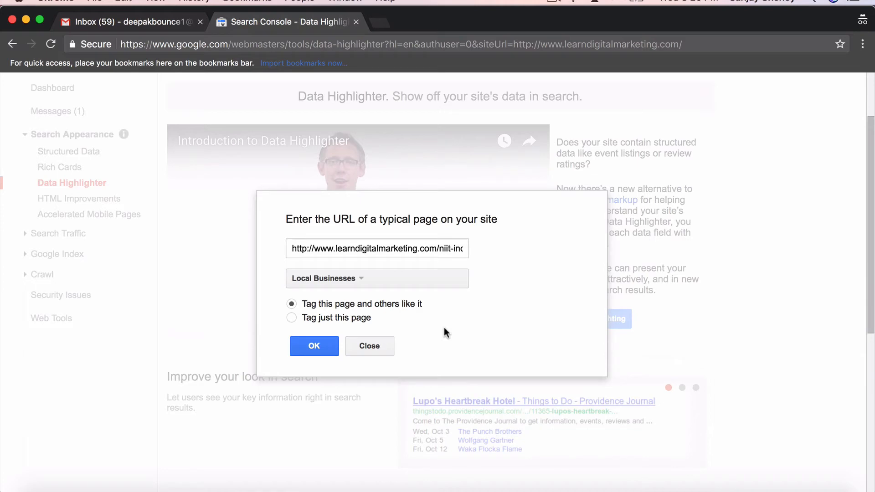
click(294, 318)
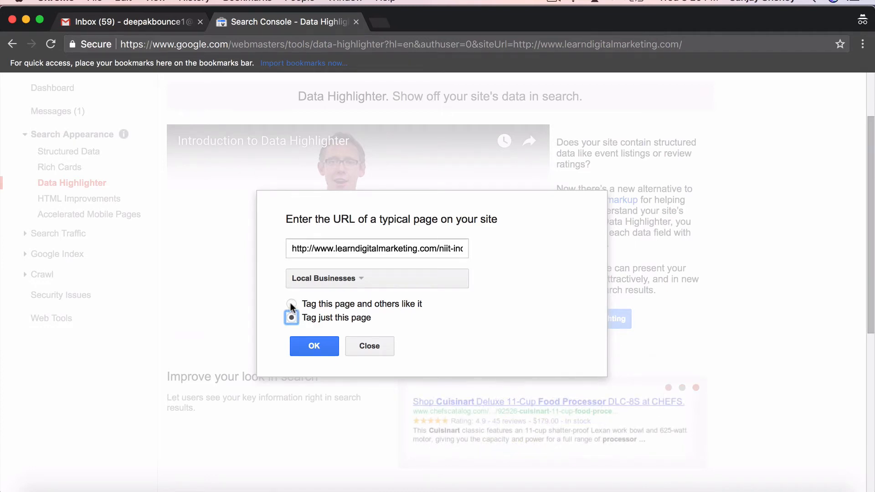
click(290, 303)
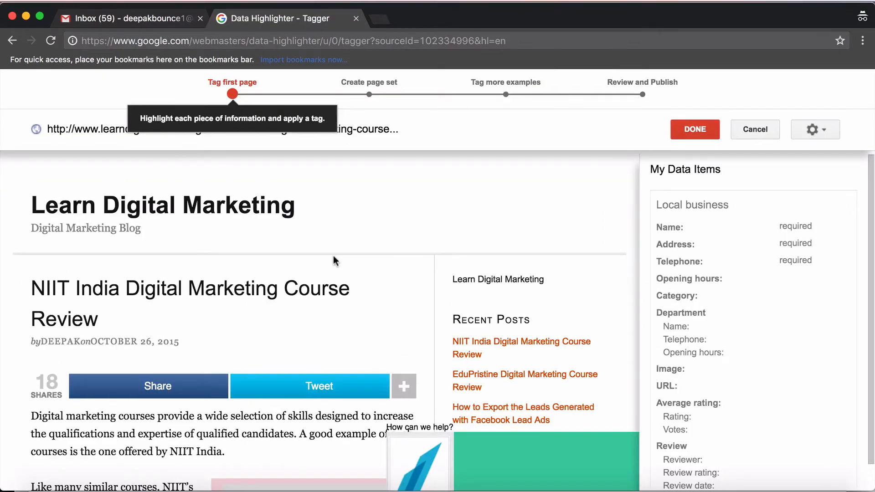
Step: Tag the agency's business name below the page's copyright line as the local business Name
scroll(334, 247, down, 3)
scroll(334, 261, down, 10)
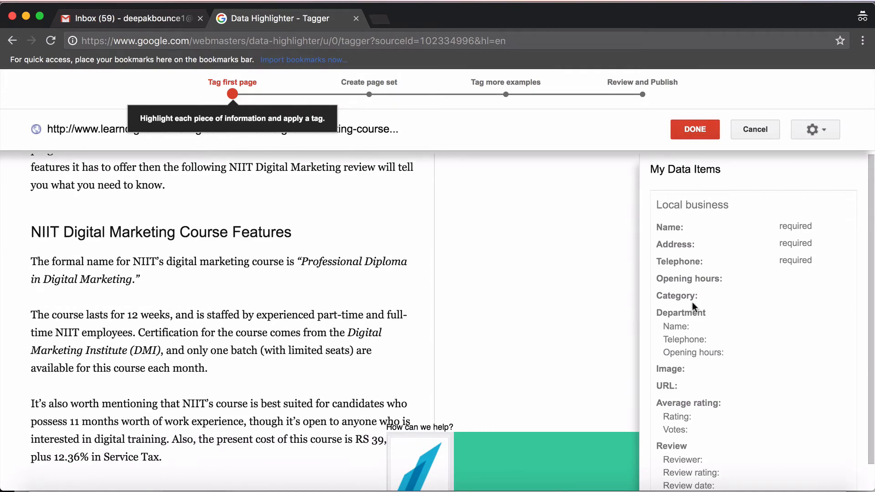
scroll(227, 338, down, 3)
scroll(227, 339, down, 20)
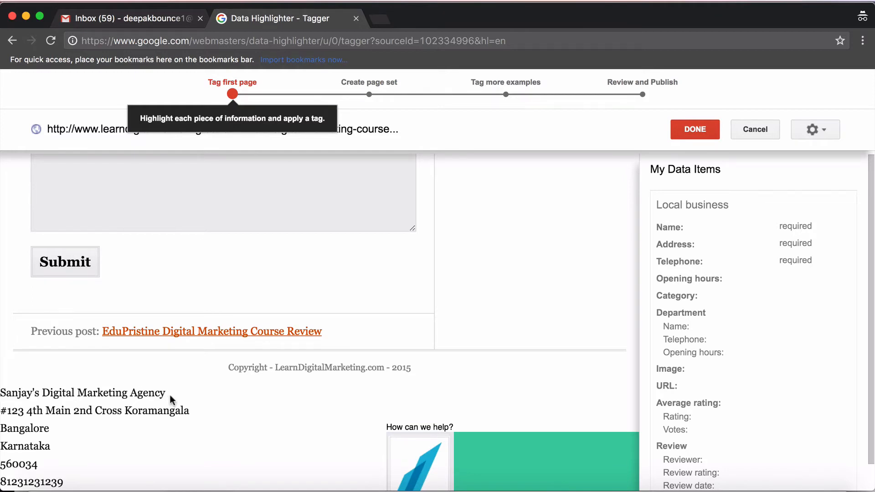
drag(171, 396, 10, 393)
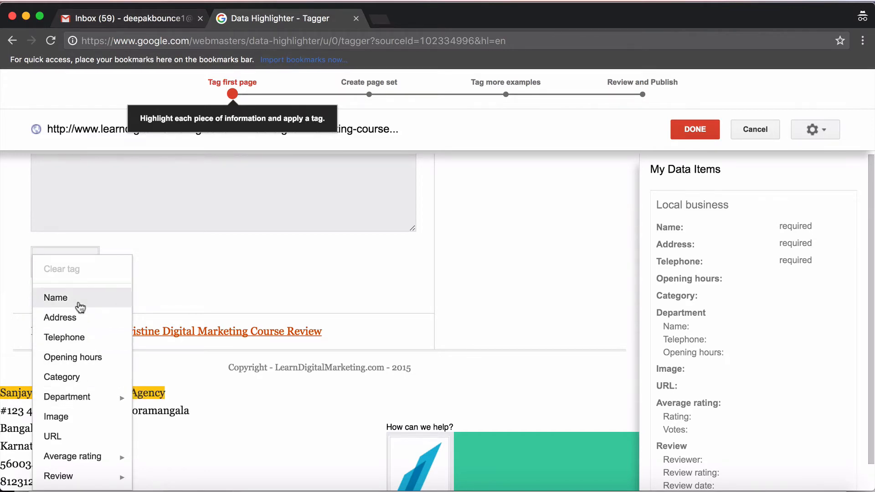
click(80, 308)
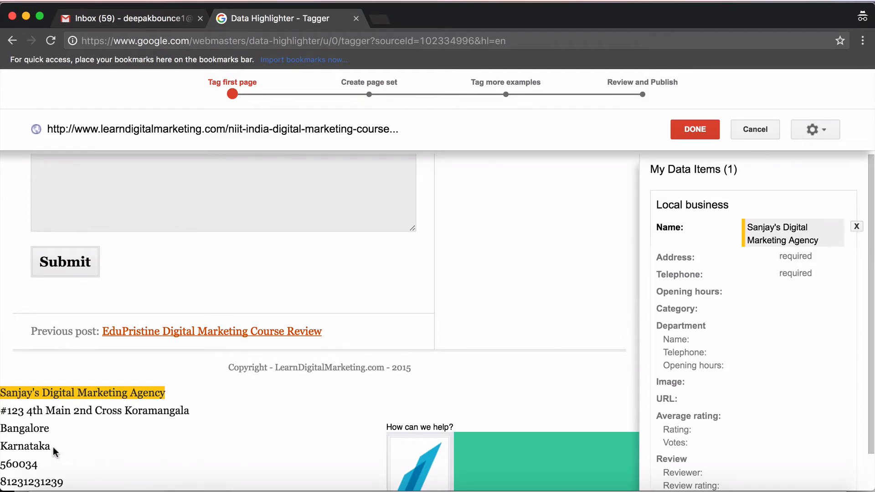
Step: Tag the complete postal address below the agency name, from street line through postal code, as Address
drag(53, 449, 3, 412)
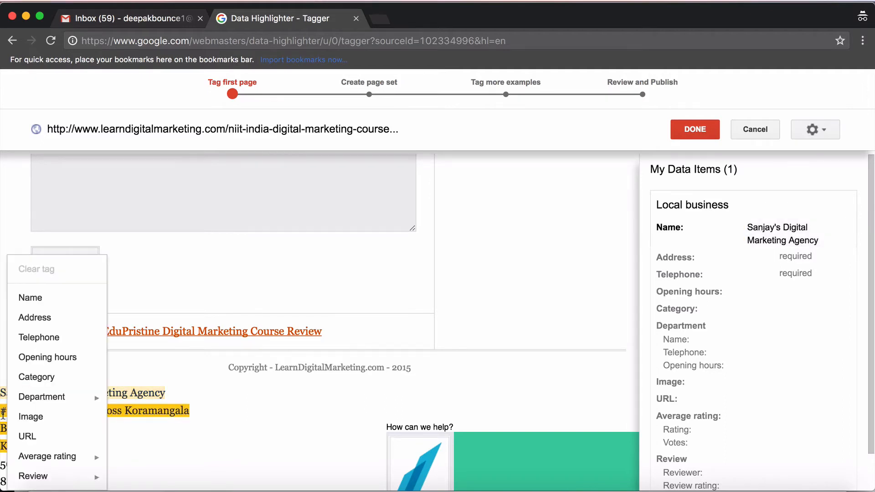
click(64, 322)
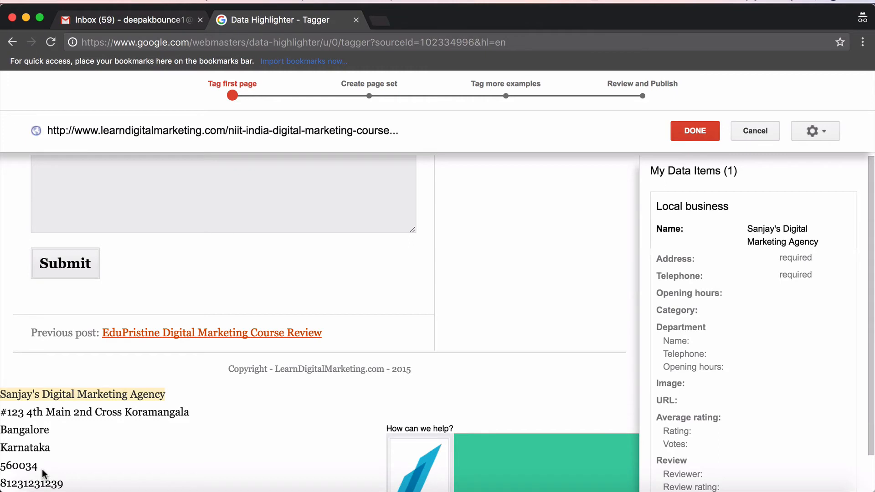
drag(42, 469, 2, 415)
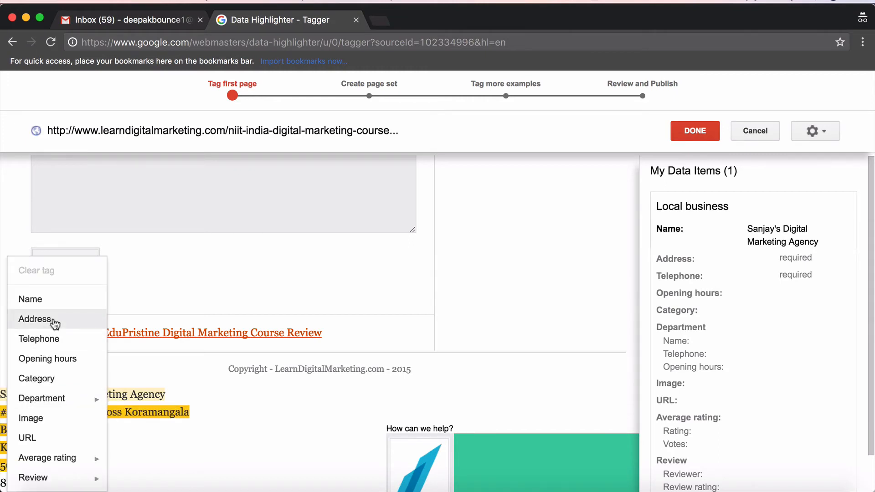
click(53, 323)
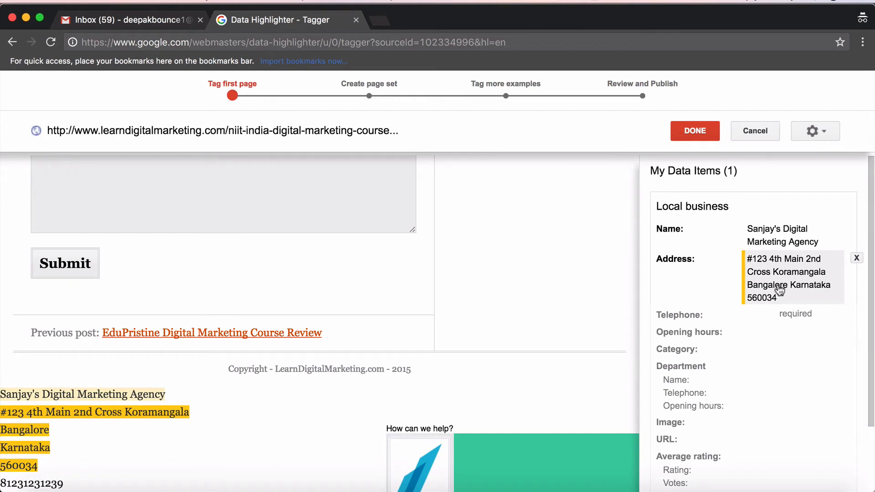
Step: Tag the phone number below the address as the local business Telephone
scroll(201, 426, up, 1)
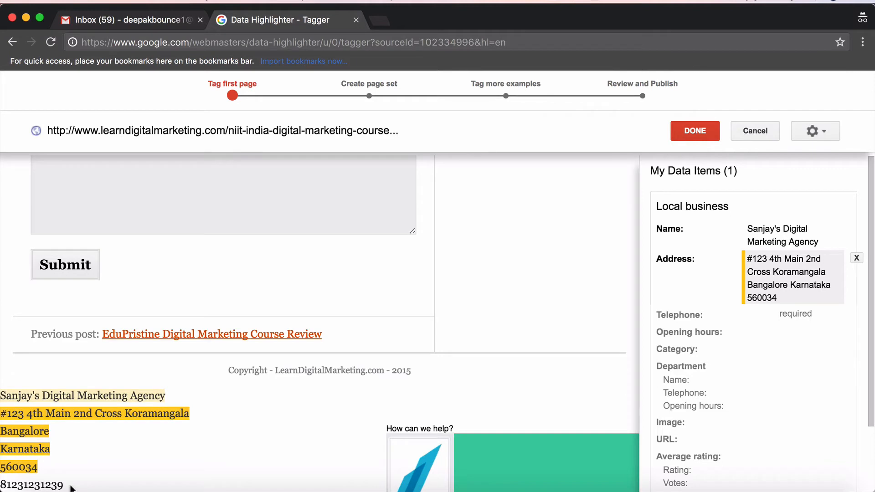
drag(70, 487, 18, 483)
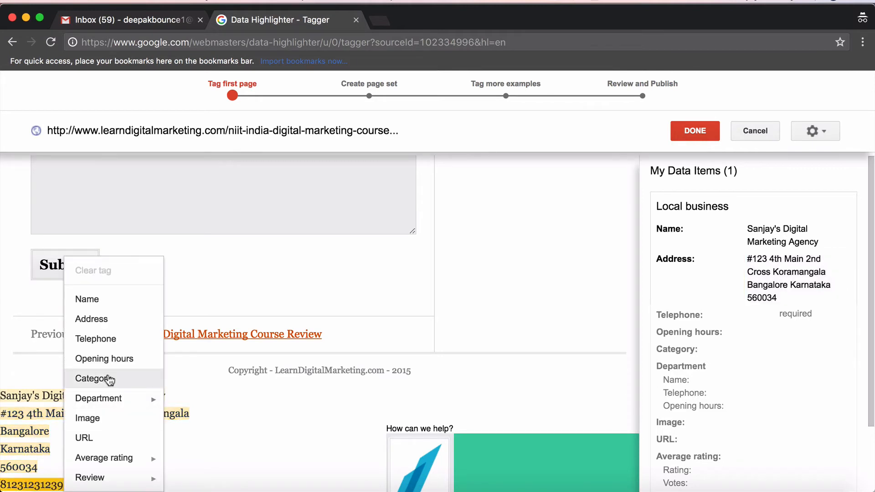
click(112, 344)
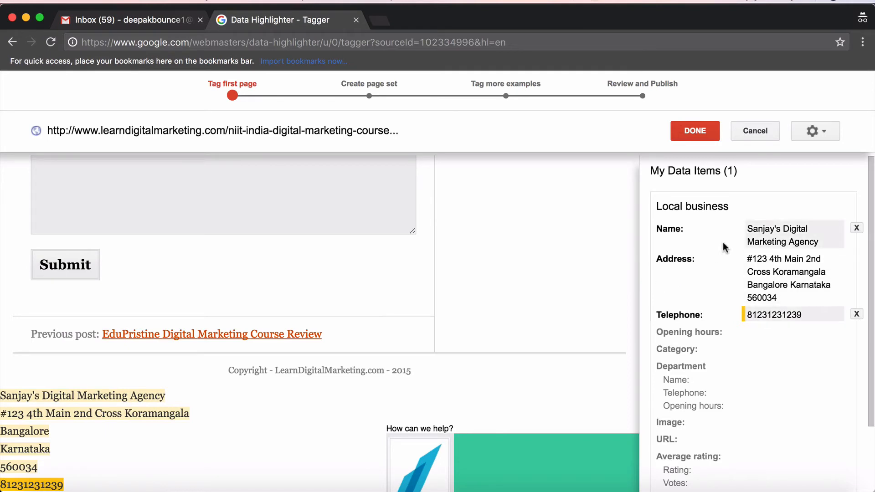
Step: Look over the remaining data fields and tag the Digital Marketing Institute and NIIT logo picture in the article as Image
scroll(757, 333, down, 2)
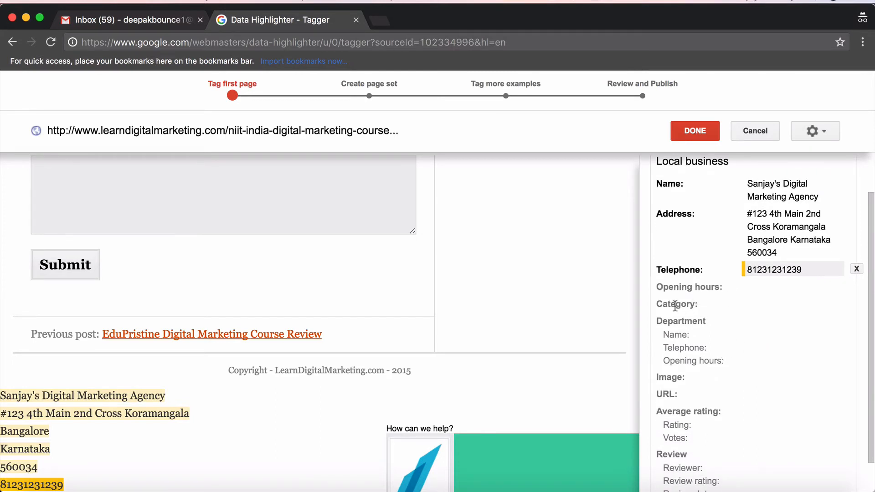
scroll(701, 324, down, 1)
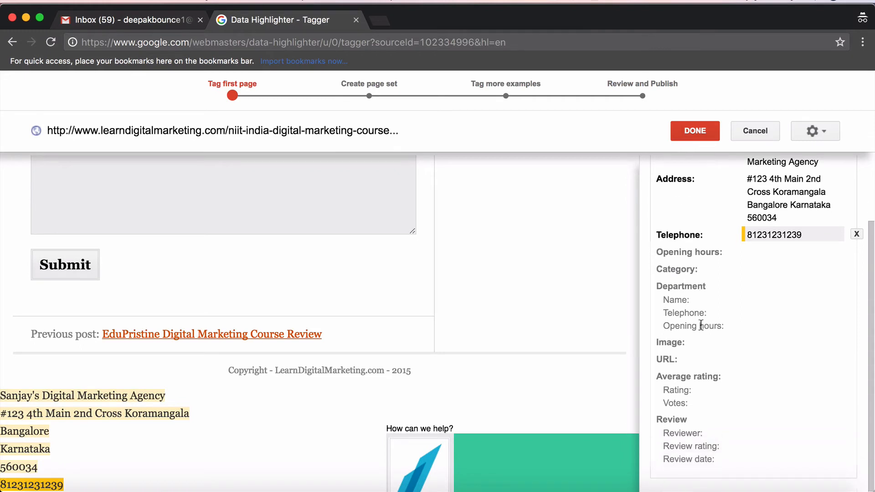
scroll(701, 325, up, 1)
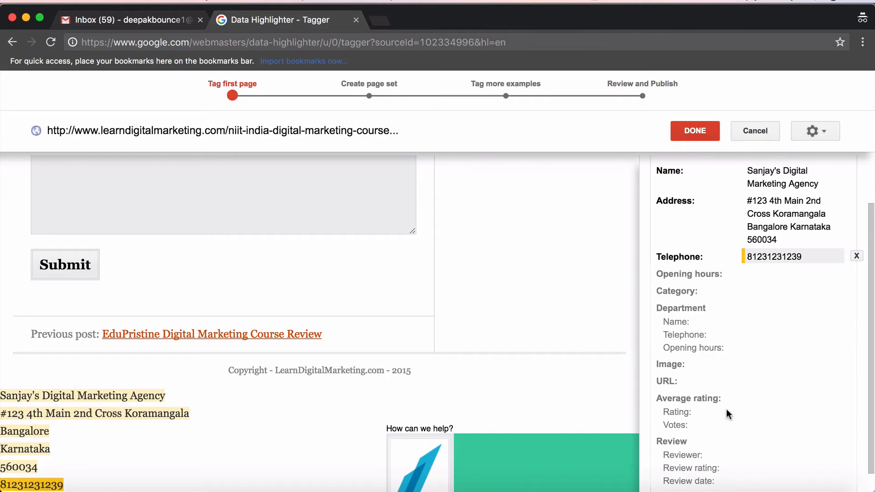
scroll(486, 353, up, 10)
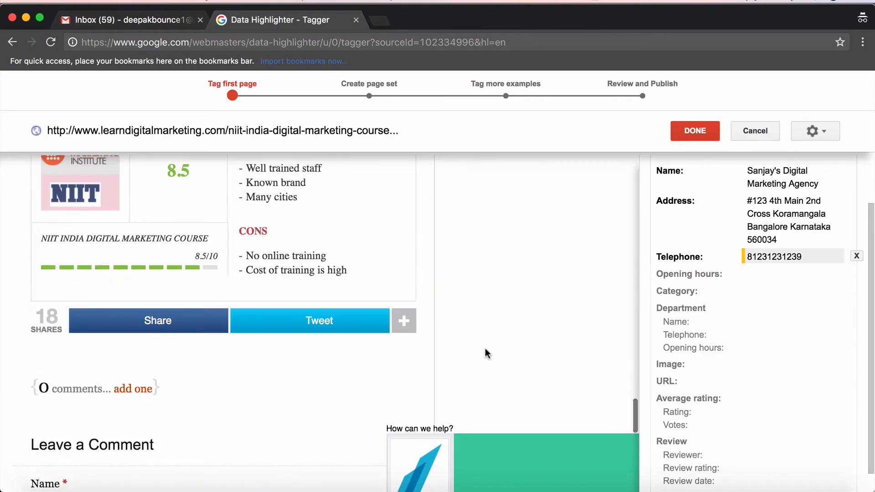
scroll(485, 349, up, 10)
scroll(485, 348, down, 3)
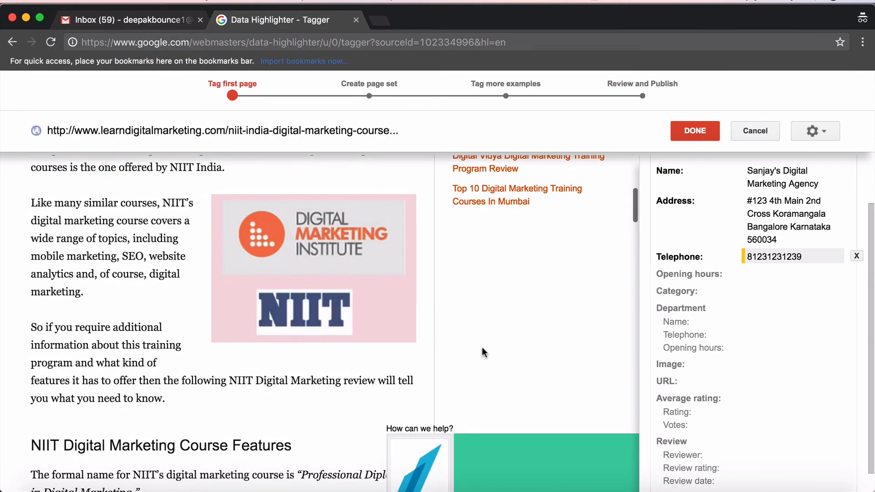
click(370, 283)
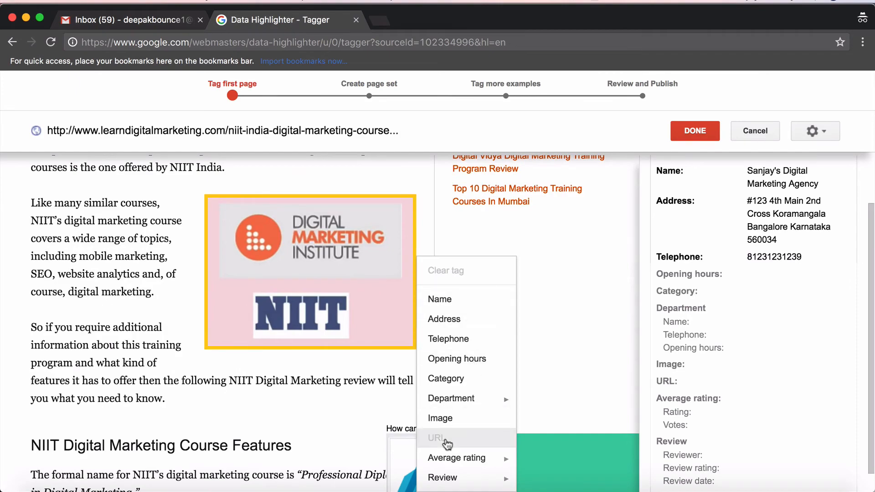
click(459, 422)
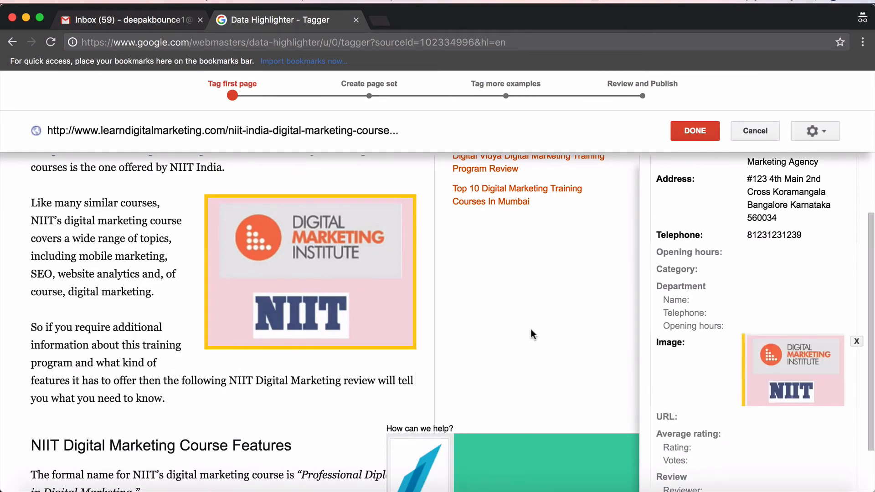
Step: Tag LearnDigitalMarketing.com in the copyright line as the URL and finish tagging the first page to proceed to the page set
scroll(532, 333, down, 8)
scroll(531, 334, down, 15)
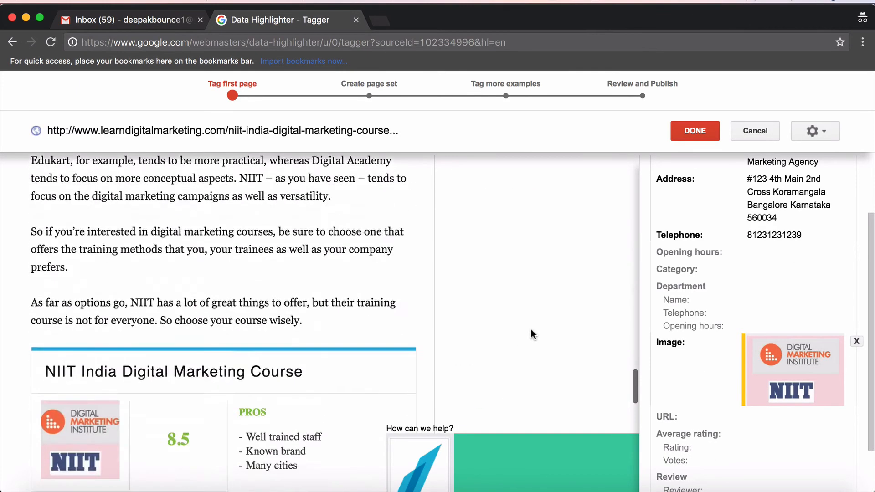
scroll(532, 330, down, 8)
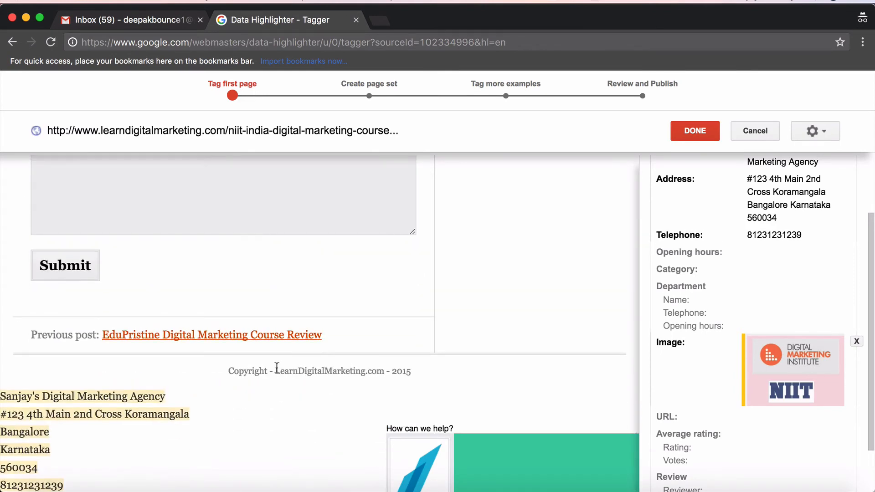
drag(275, 369, 383, 369)
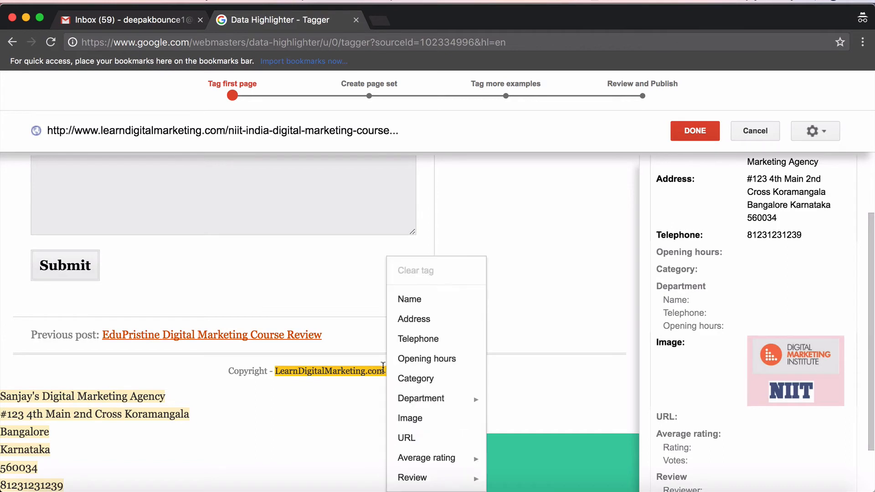
click(434, 439)
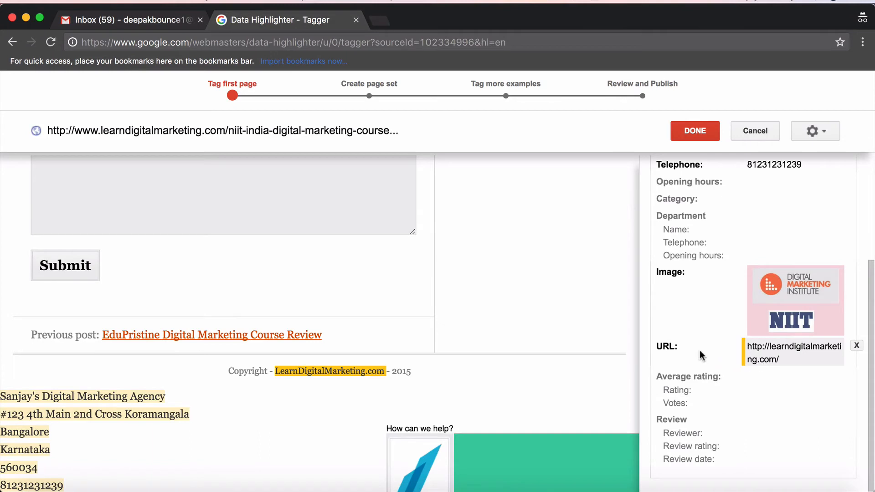
scroll(699, 350, up, 5)
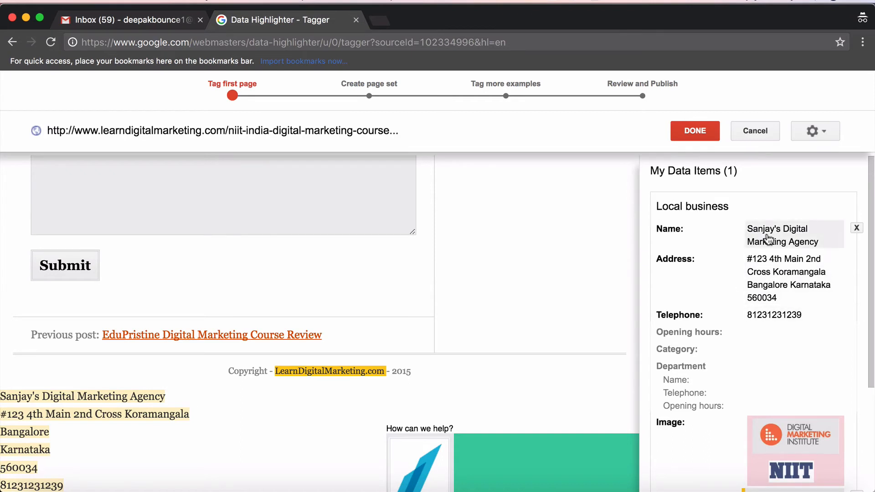
click(693, 135)
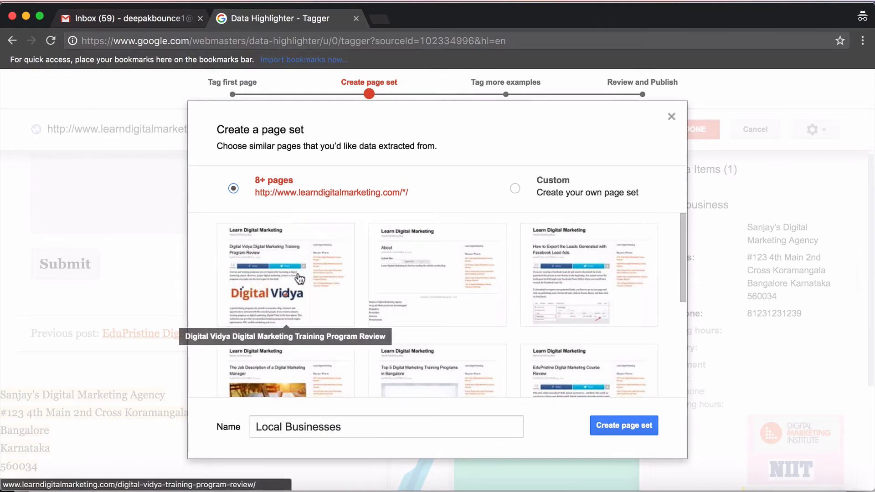
scroll(393, 319, down, 5)
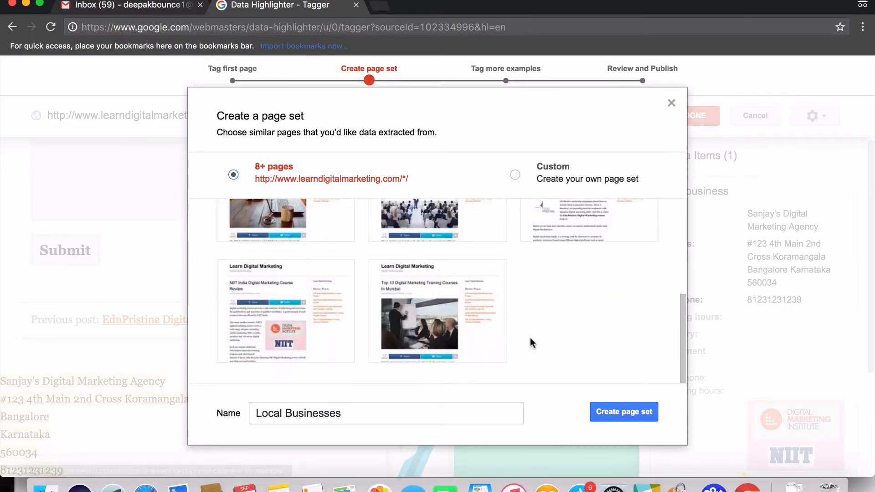
scroll(530, 356, up, 5)
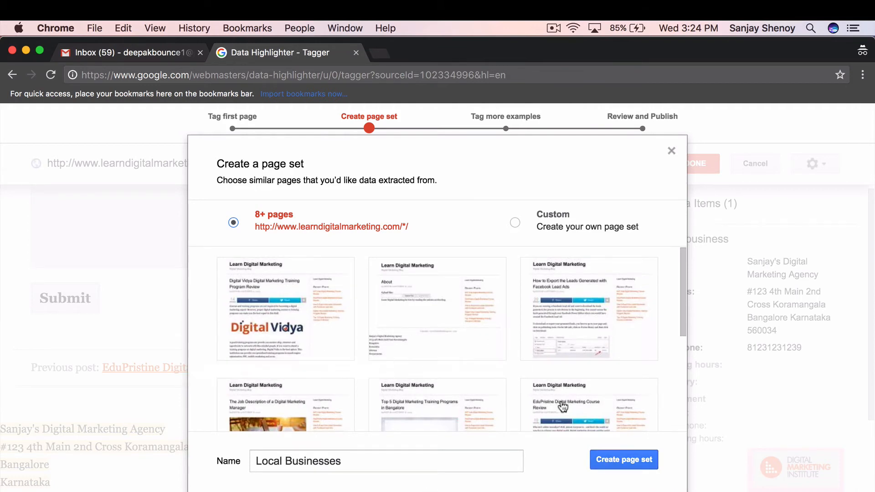
scroll(563, 407, down, 5)
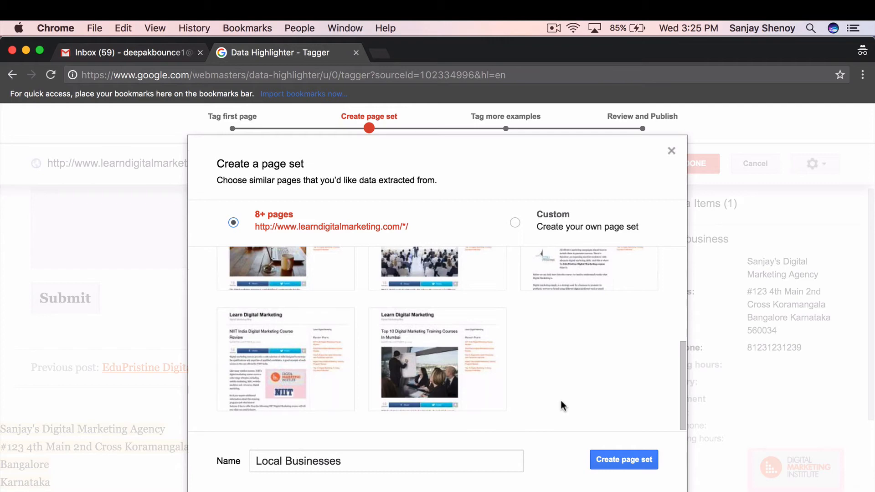
scroll(561, 401, up, 5)
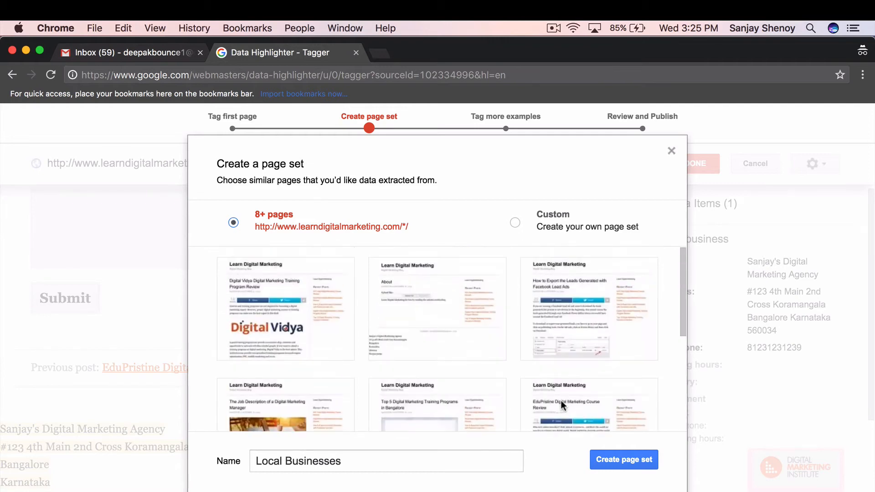
click(619, 464)
Step: Check the suggested tags on the Digital Vidya training program review page down to its footer, and accept them to continue through the example pages
scroll(419, 232, down, 5)
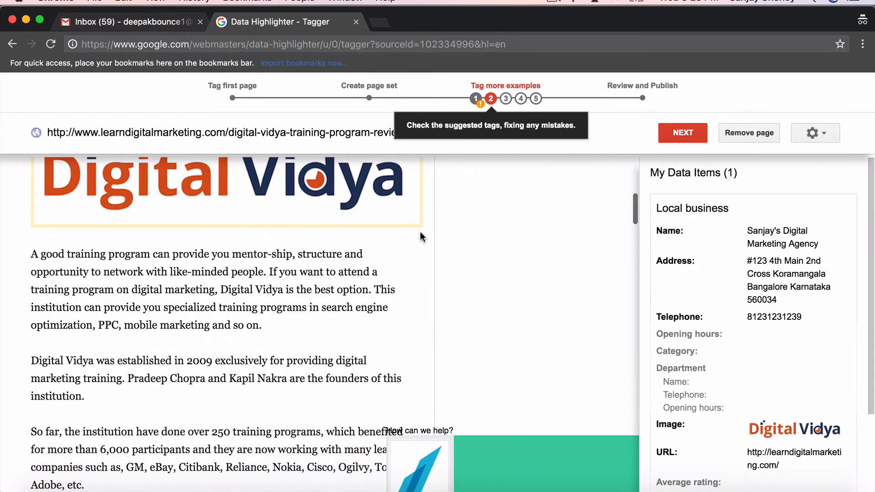
scroll(420, 231, down, 10)
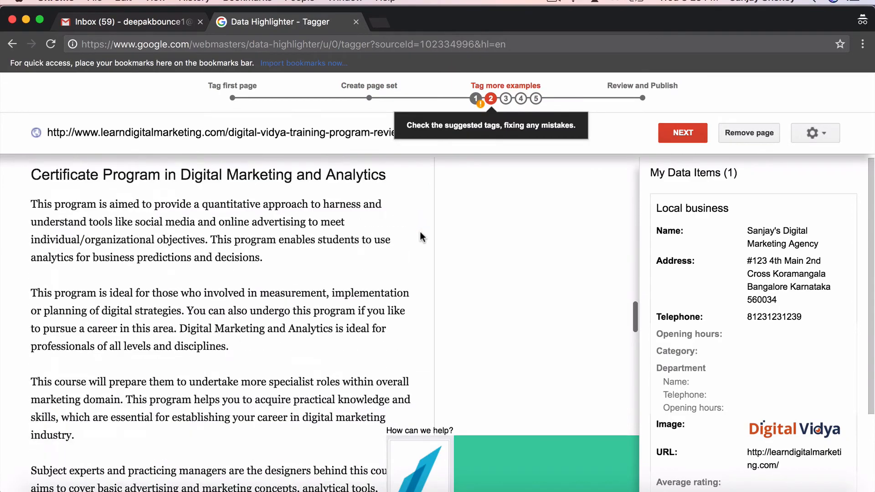
scroll(420, 231, down, 20)
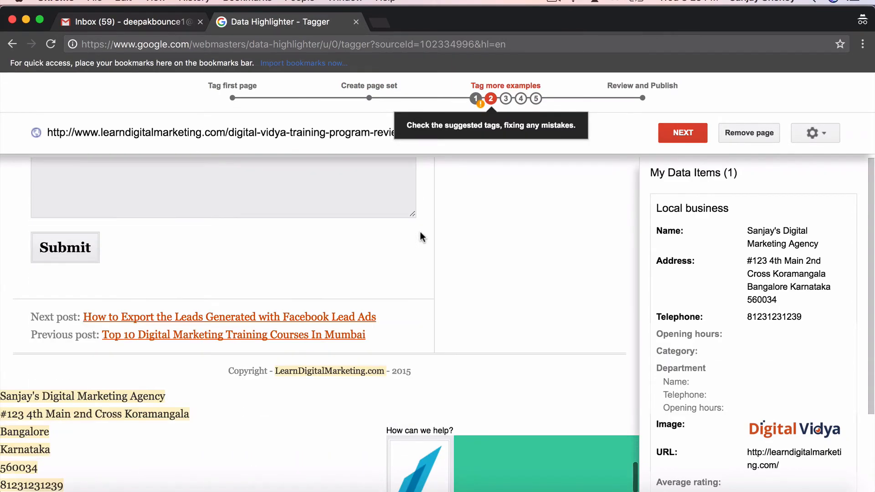
scroll(420, 231, up, 20)
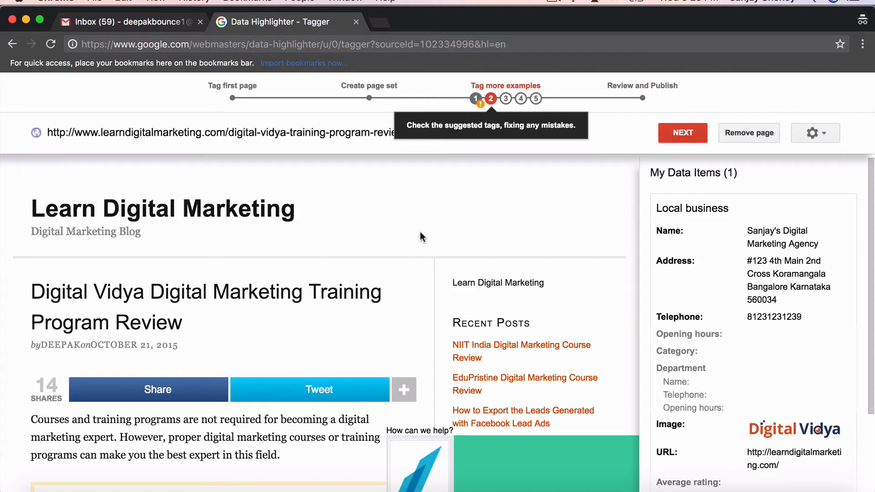
click(670, 138)
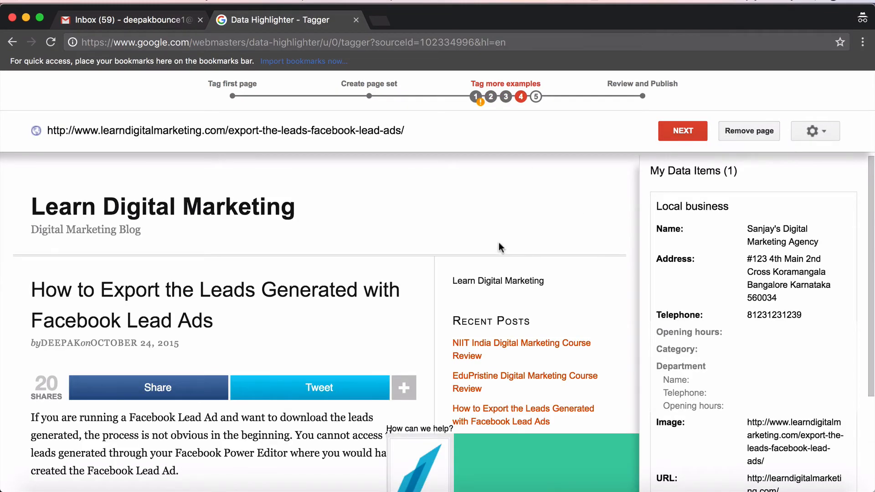
Step: Check the suggested tags on the Facebook Lead Ads export page and accept the remaining examples to reach the review and publish stage
scroll(501, 247, down, 3)
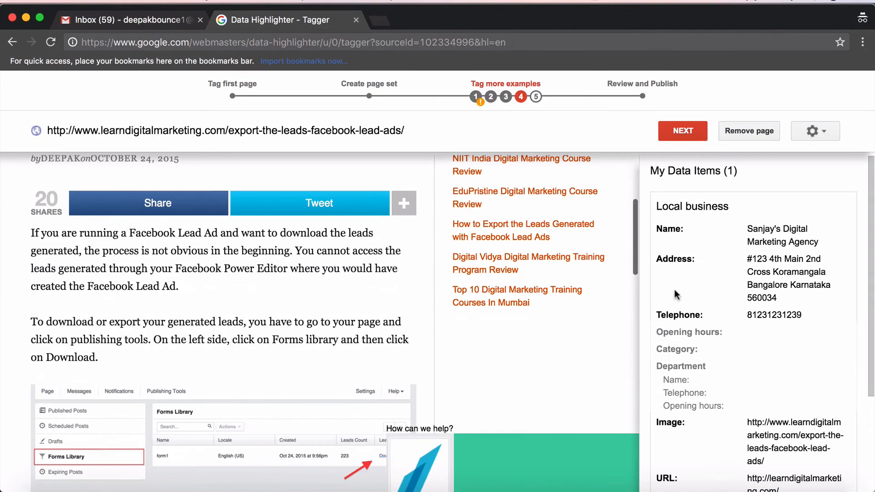
scroll(507, 247, up, 3)
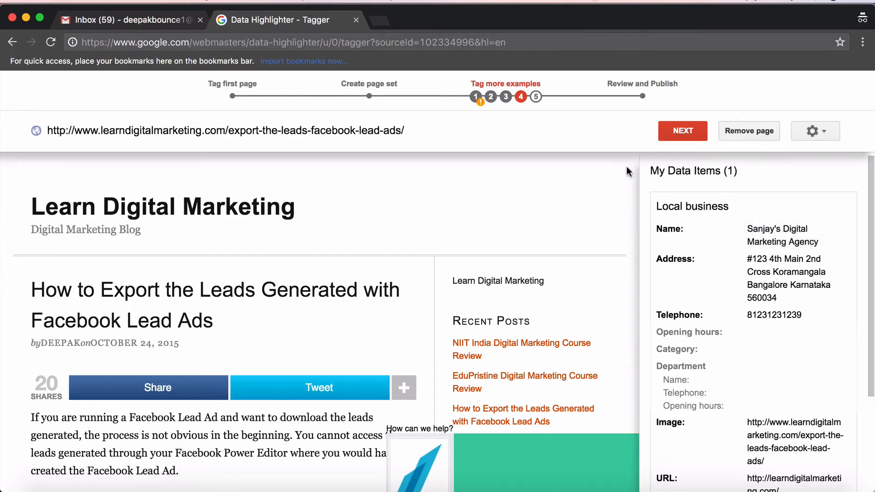
click(681, 136)
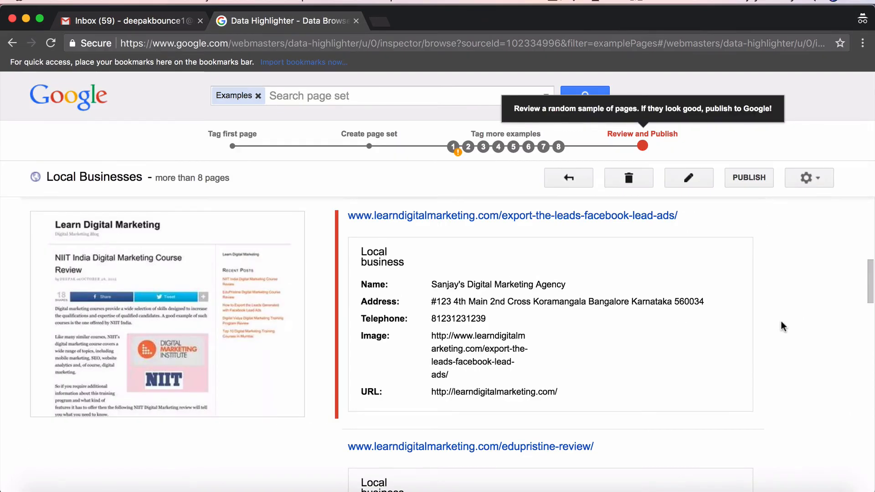
Step: Review the extracted local business name, address, telephone, image and URL for the sample pages in the Local Businesses page set
scroll(780, 321, down, 5)
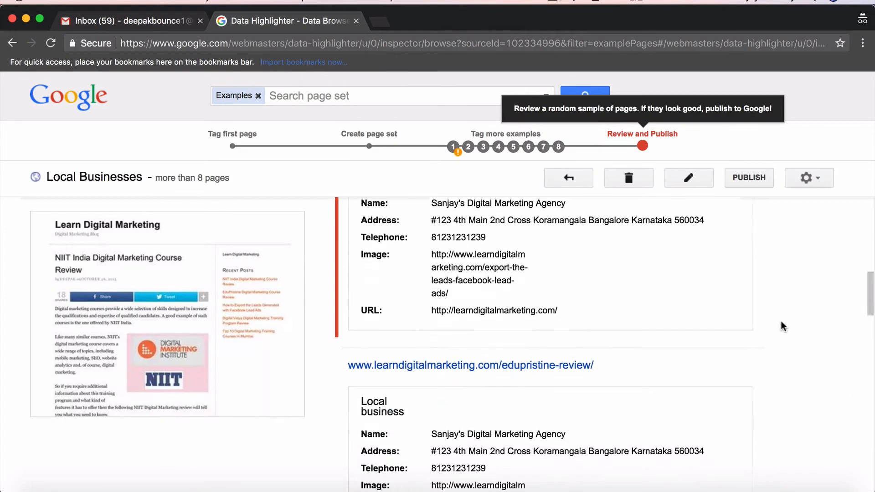
scroll(781, 322, down, 1)
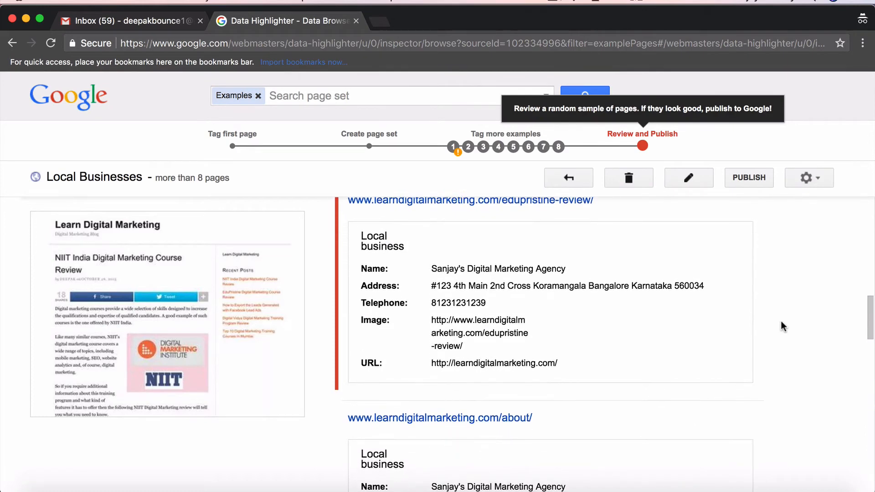
scroll(780, 322, down, 3)
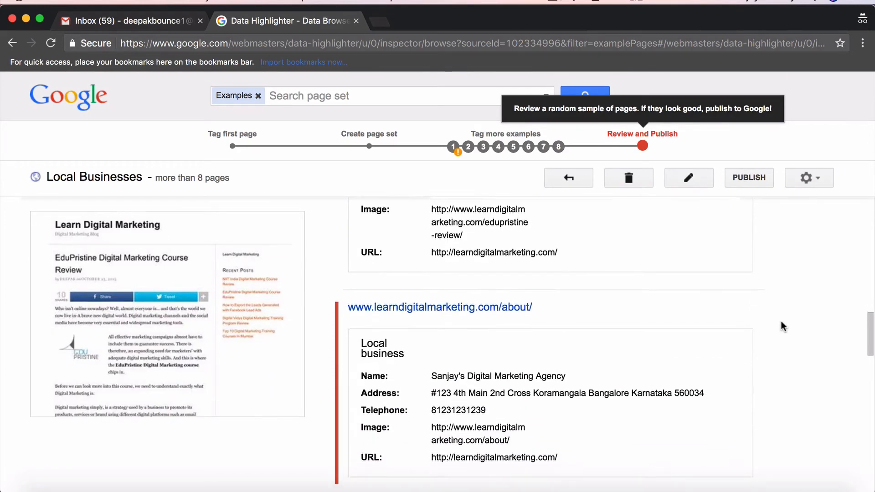
scroll(780, 321, down, 3)
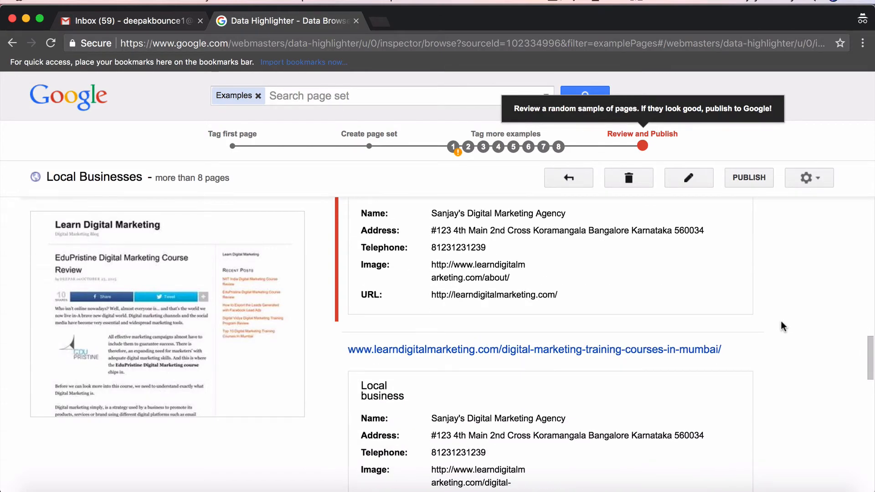
scroll(781, 320, down, 8)
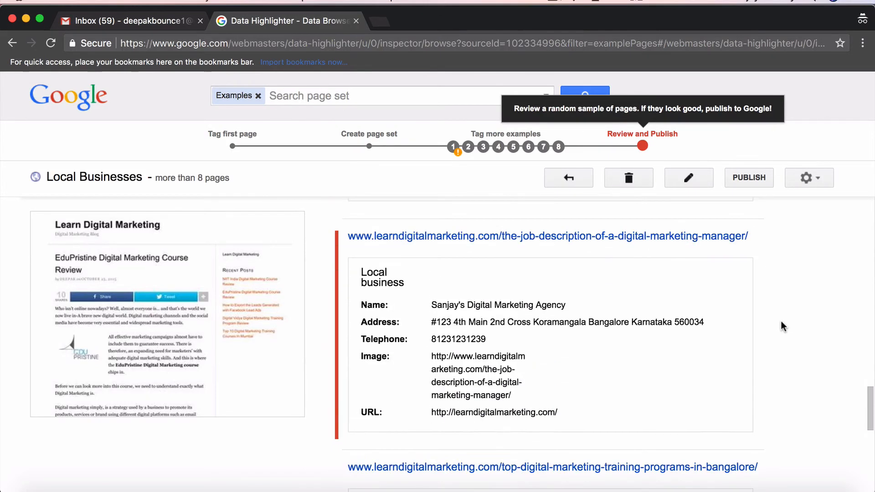
scroll(780, 321, up, 3)
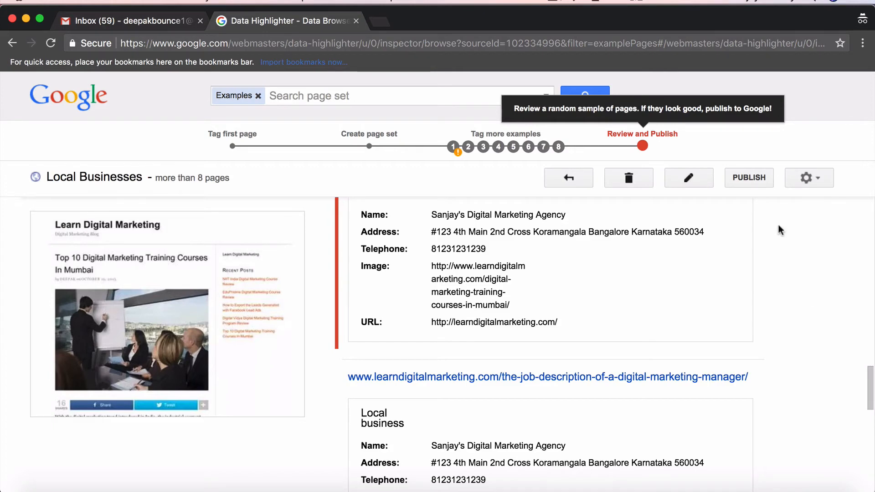
scroll(778, 222, up, 1)
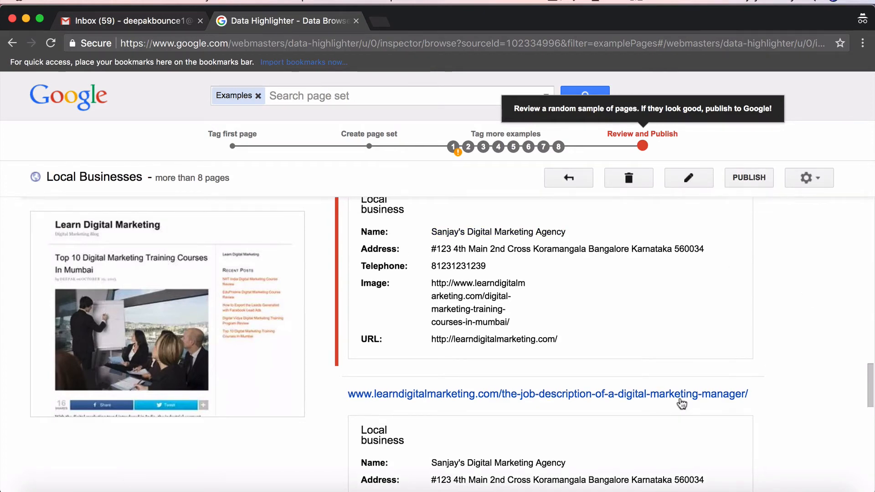